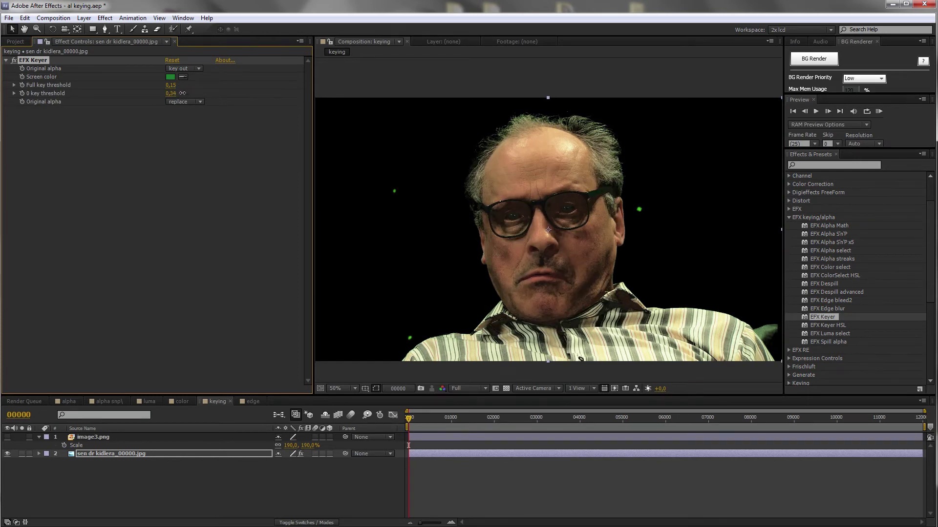
Show the transparency grid and remove the EFX Keyer effect from the green-screen portrait layer
left_click(506, 388)
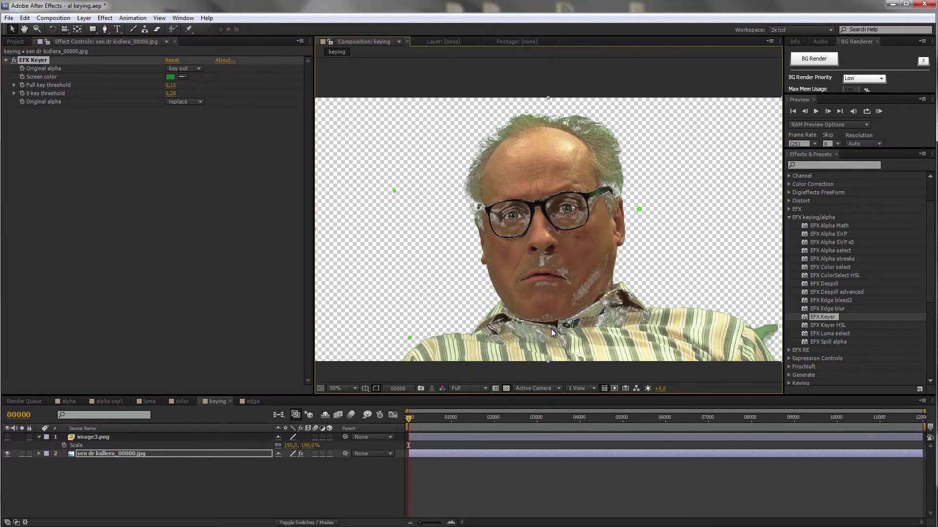
scroll(545, 322, "right", 1)
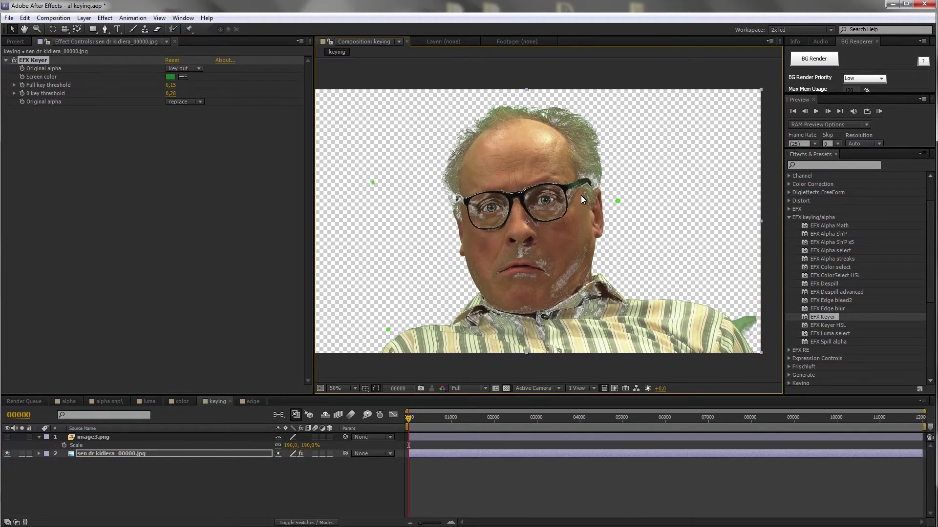
key("Delete")
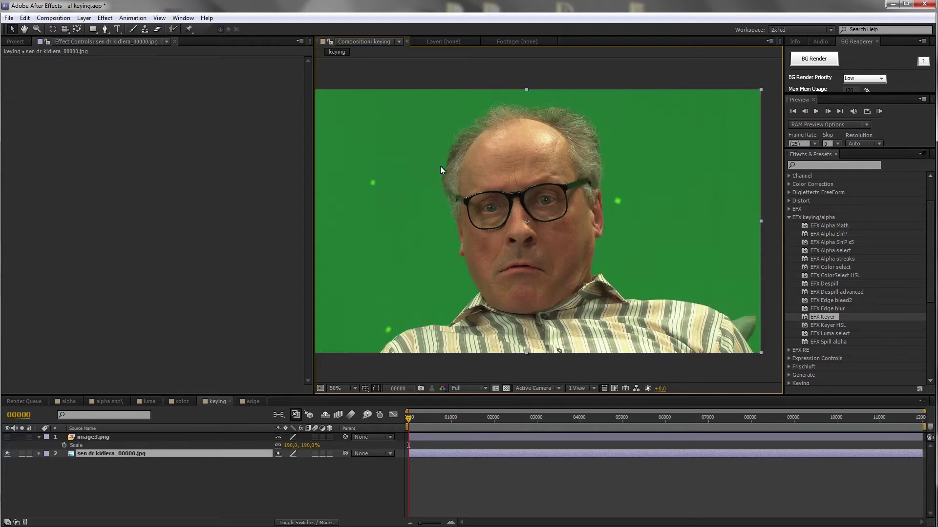
Apply EFX Keyer HSL to the portrait layer and sample the green background as its screen color
left_click_drag(826, 325, 574, 211)
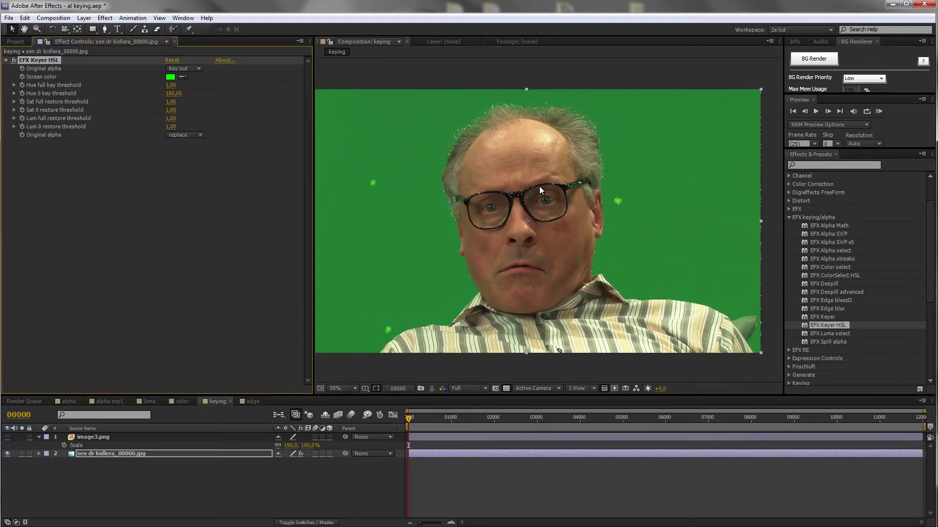
left_click(182, 77)
left_click(348, 139)
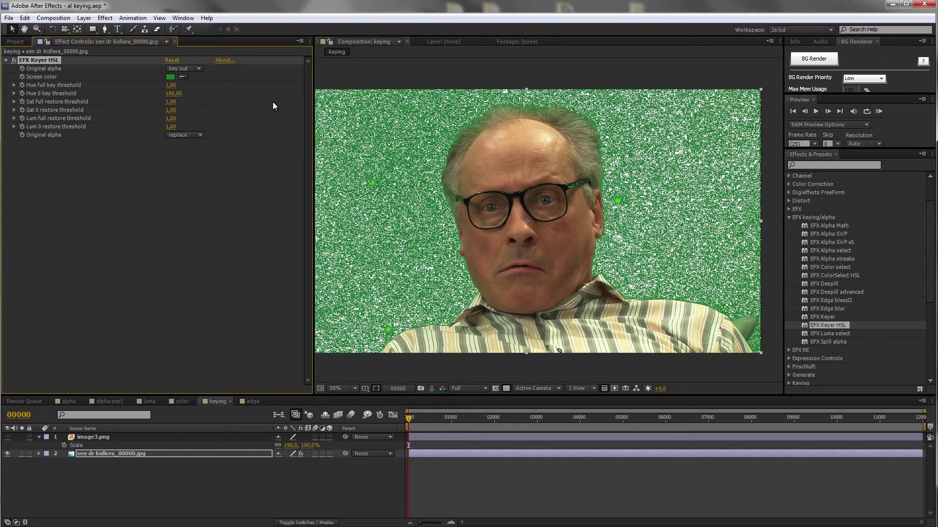
Set the Hue full key threshold to 46,65 and the Hue 0 key threshold to 24,49 in EFX Keyer HSL
left_click(14, 85)
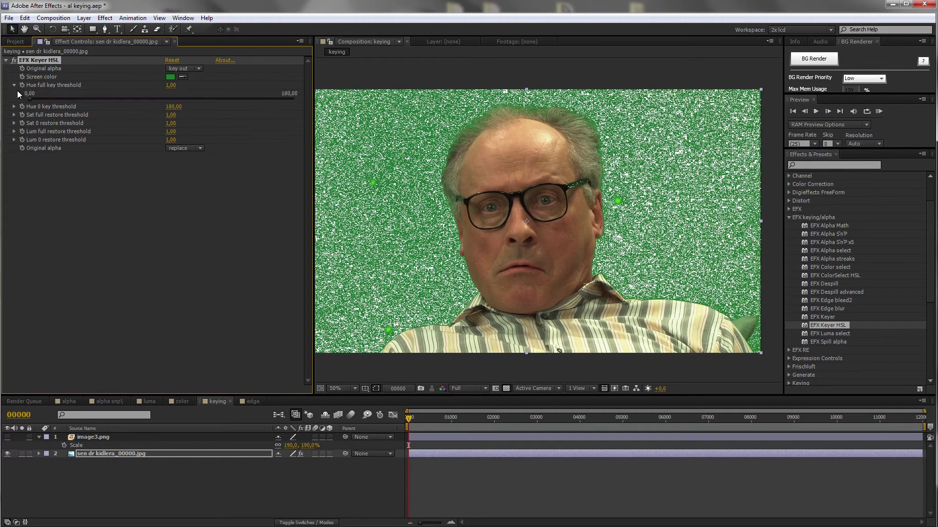
left_click(14, 107)
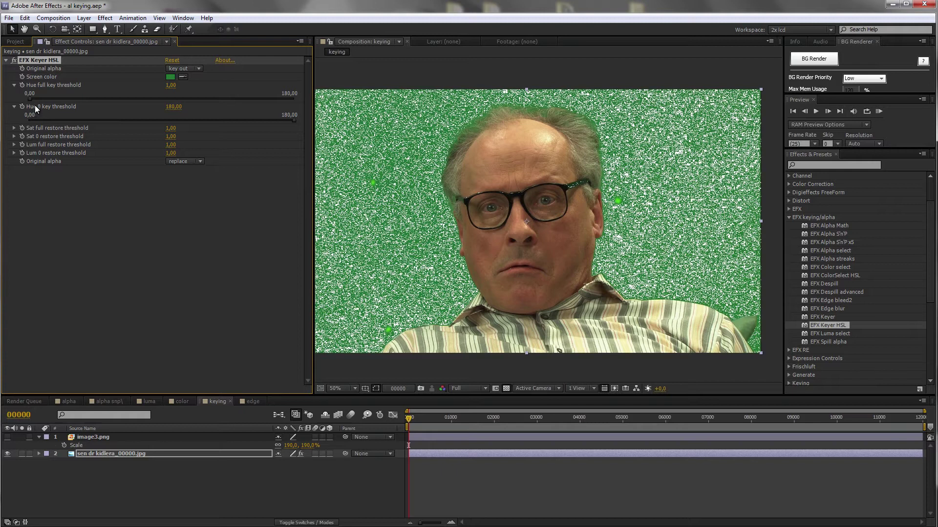
left_click_drag(32, 98, 57, 99)
left_click_drag(293, 120, 65, 119)
left_click_drag(112, 99, 98, 98)
Lower the Lum full restore threshold to 0,07 and the Lum 0 restore threshold to 0,03
left_click(14, 153)
left_click(14, 145)
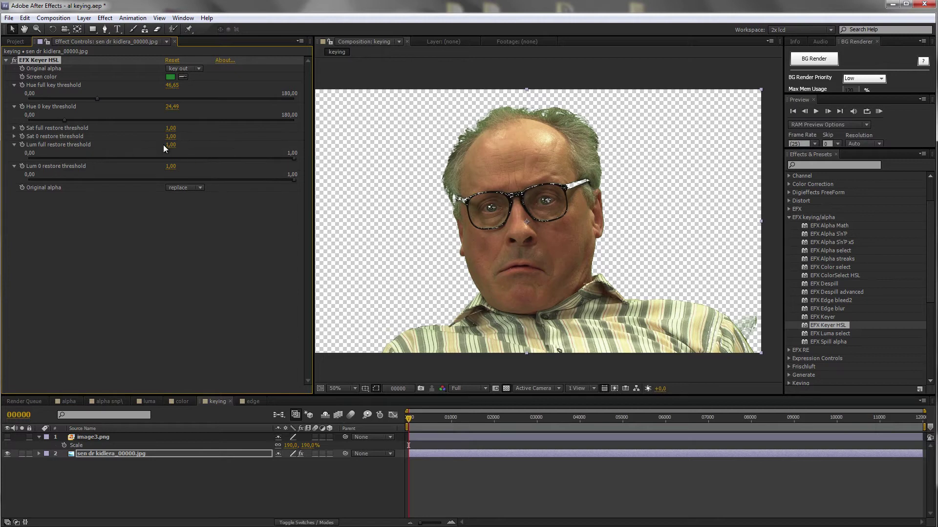
left_click_drag(291, 157, 202, 157)
left_click_drag(124, 158, 46, 159)
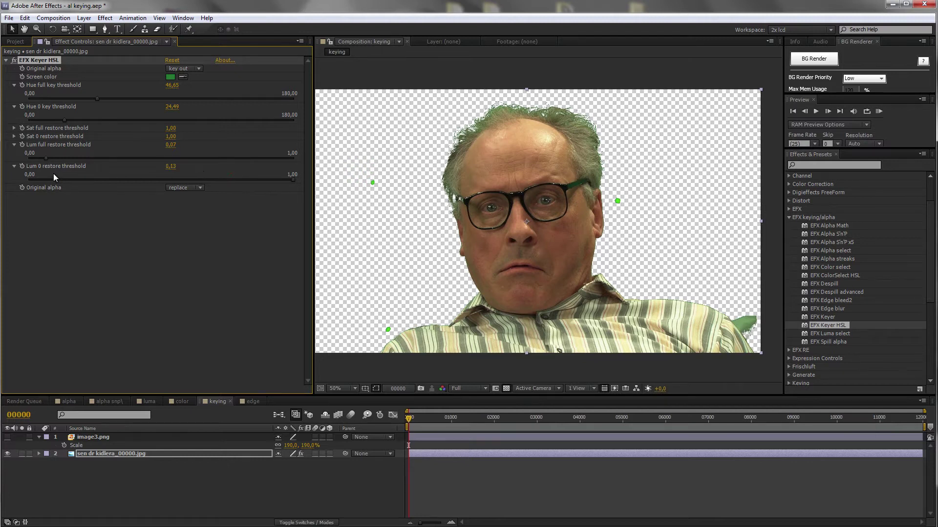
Set the Sat full restore threshold to 0,31 and the Sat 0 restore threshold to 0,16
left_click(14, 128)
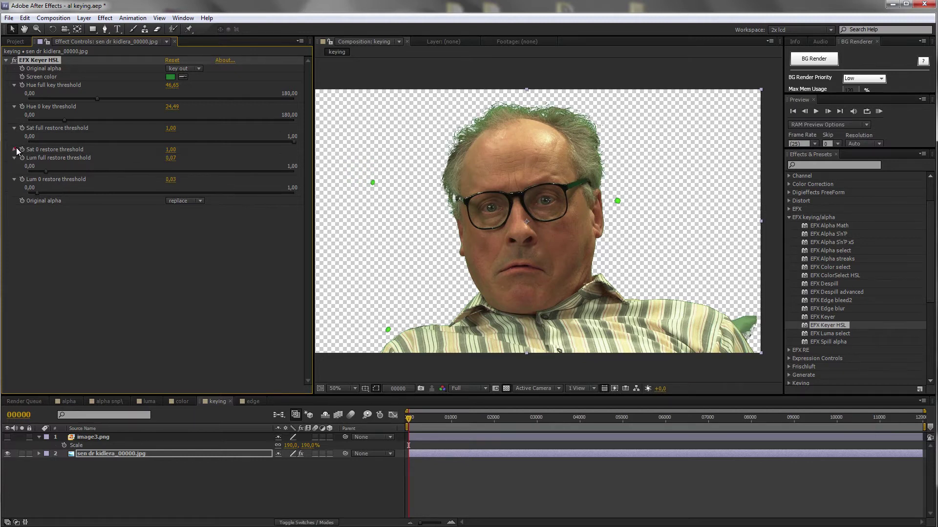
left_click(15, 150)
left_click_drag(294, 141, 186, 142)
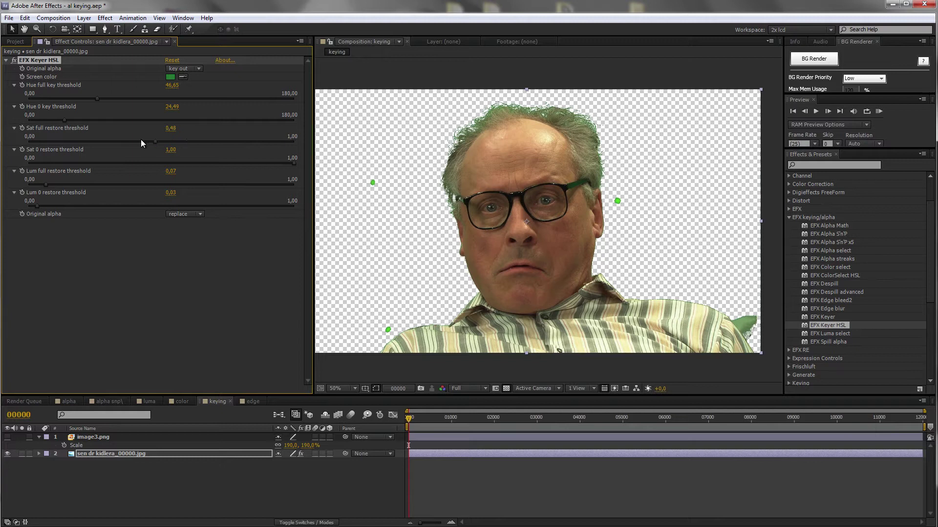
mouse_move(114, 136)
left_mouse_down()
mouse_move(84, 140)
mouse_move(57, 159)
mouse_move(102, 141)
left_mouse_up()
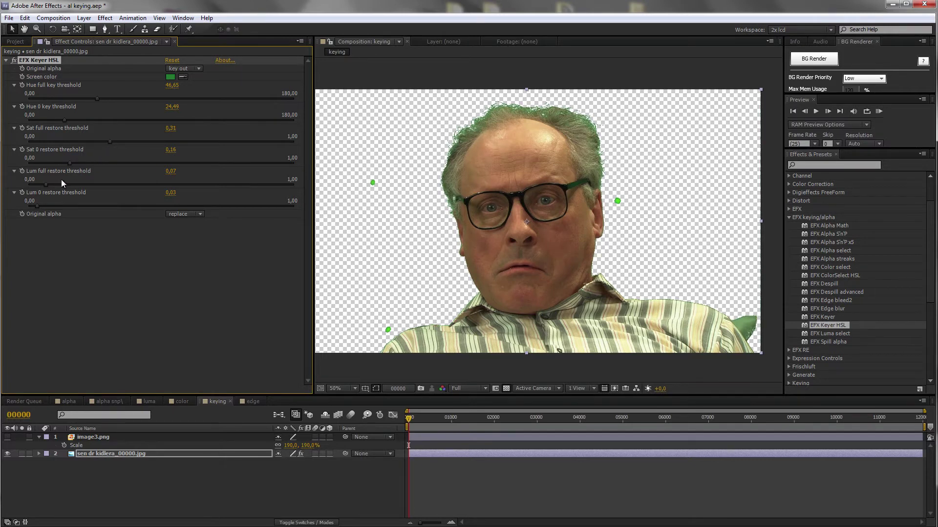
Raise the Lum full restore threshold to 0,14 and the Lum 0 restore threshold to 0,06, checking the hair and glasses edges
left_click_drag(69, 184, 72, 185)
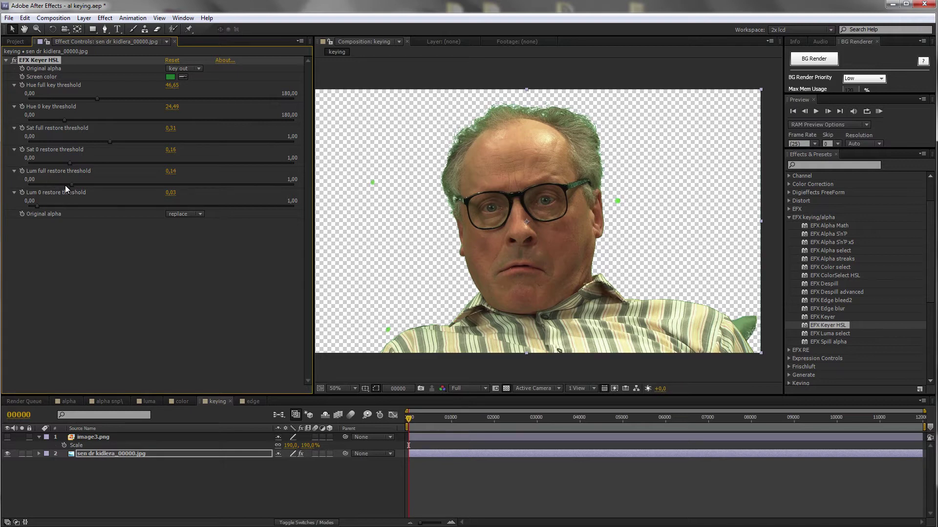
left_click(46, 206)
scroll(472, 166, "up", 2)
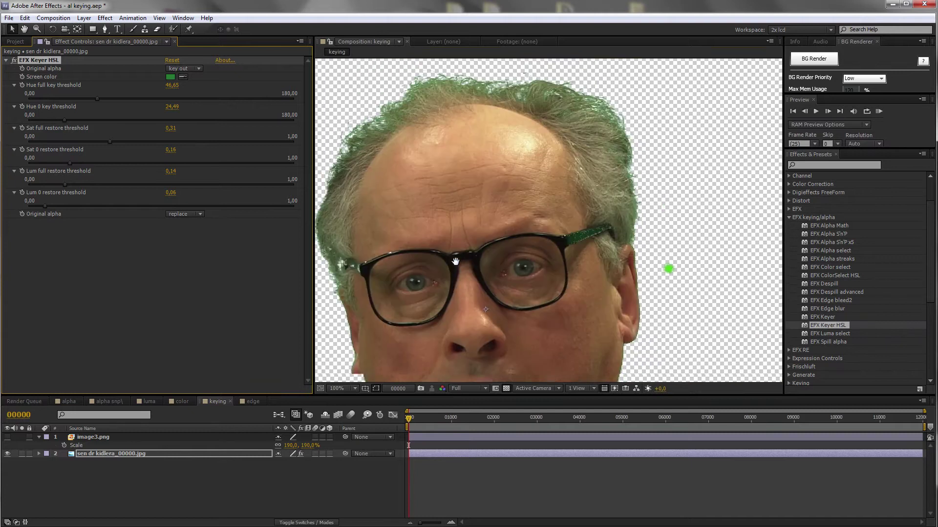
scroll(541, 209, "down", 1)
left_click_drag(540, 210, 514, 89)
scroll(514, 93, "up", 1)
scroll(512, 98, "down", 1)
Compare the image with EFX Keyer HSL off and on, and collapse the effect's settings
left_click(14, 60)
left_click(7, 60)
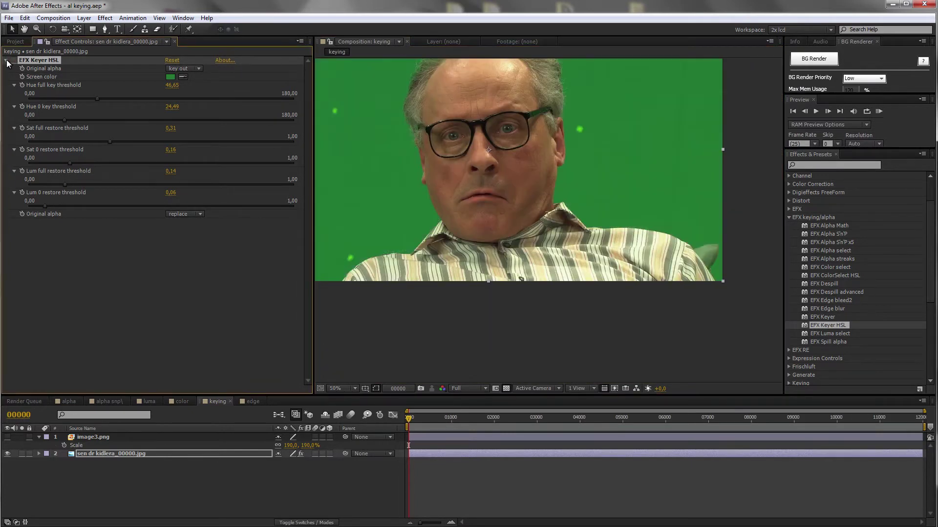
left_click_drag(456, 145, 509, 208)
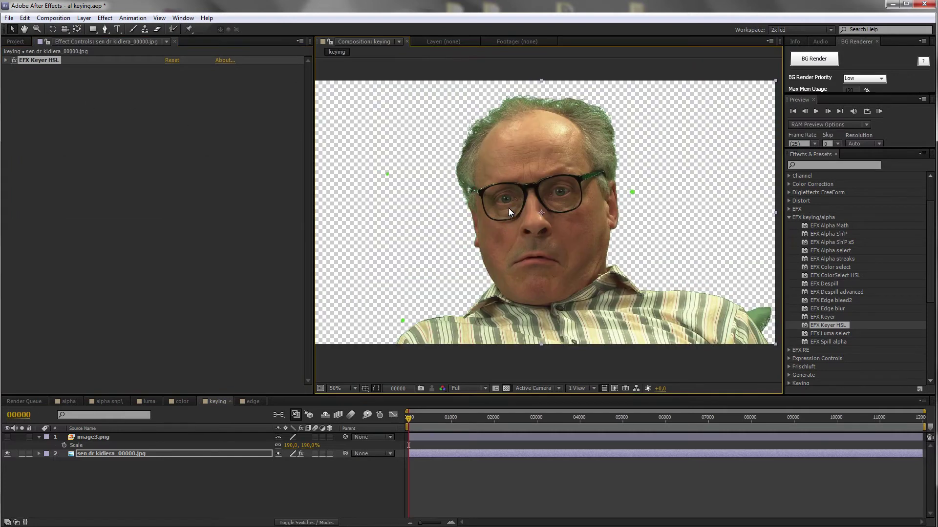
Apply EFX Despill to the layer, disable EFX Keyer HSL, and sample the green background as the despill screen color
left_click_drag(824, 284, 730, 282)
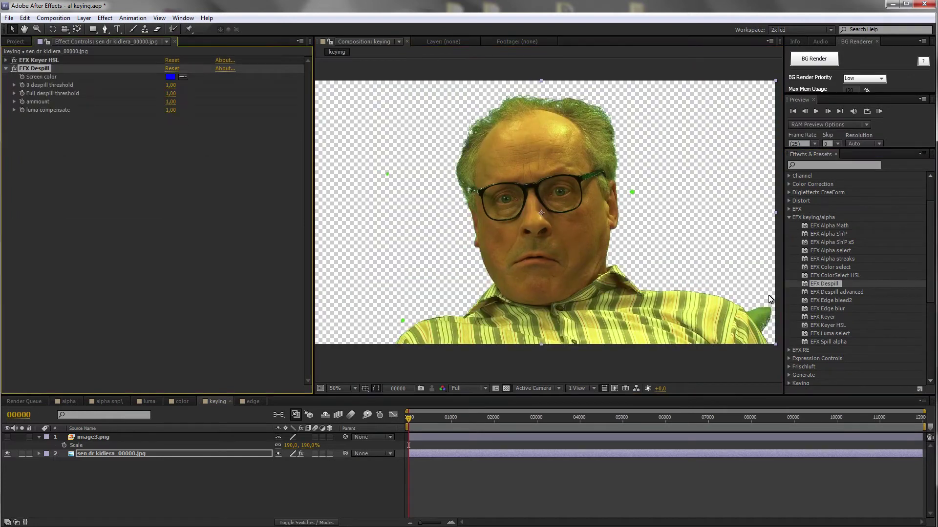
left_click(183, 77)
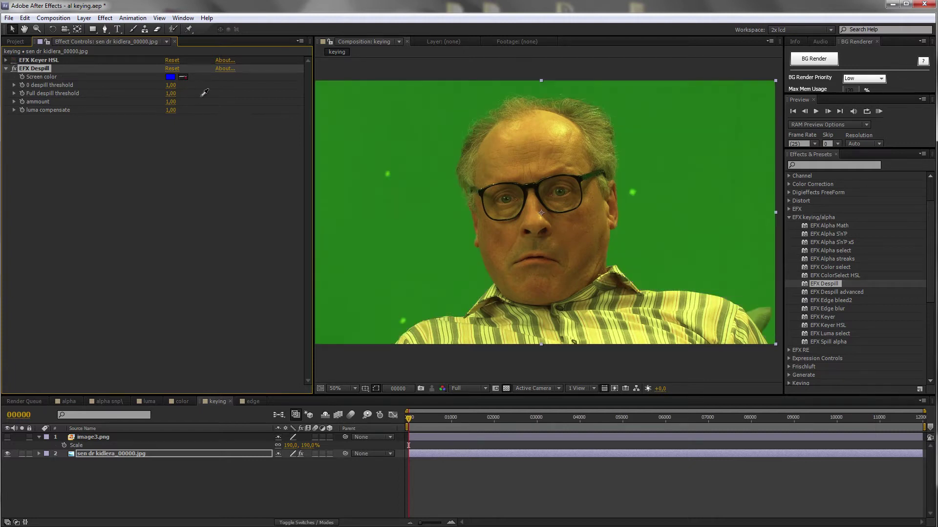
left_click(341, 135)
Change the EFX Despill screen color to the bright, fully saturated green 0FFA01
left_click(170, 77)
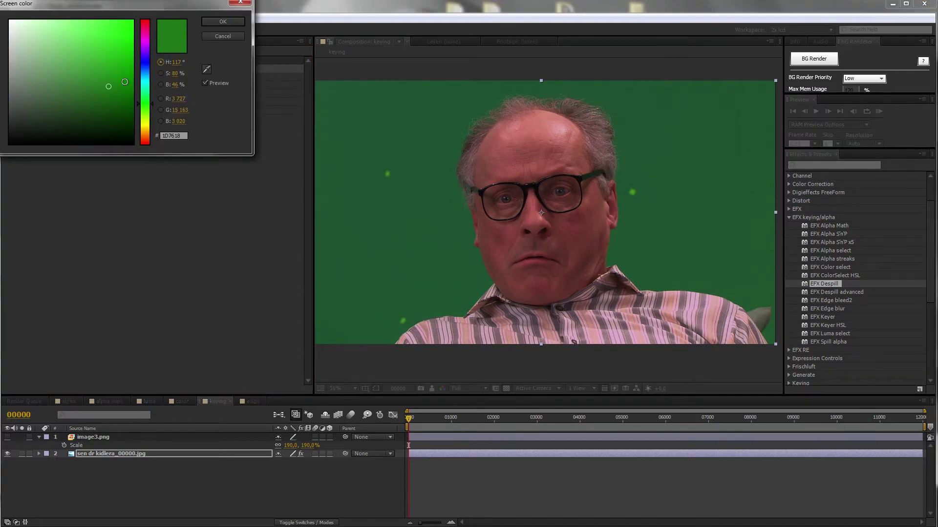
mouse_move(109, 86)
left_mouse_down()
mouse_move(124, 51)
mouse_move(145, 36)
mouse_move(139, 21)
mouse_move(76, 25)
mouse_move(142, 21)
mouse_move(191, 34)
left_mouse_up()
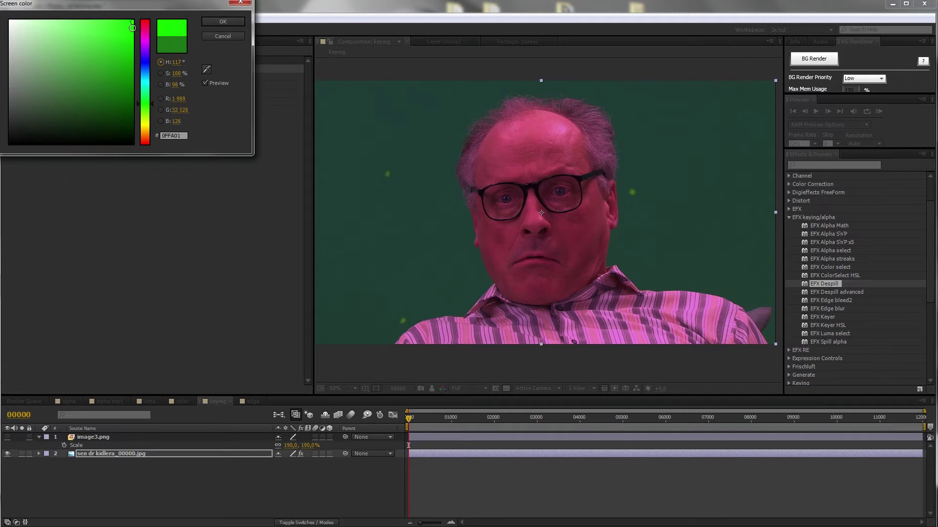
left_click(223, 22)
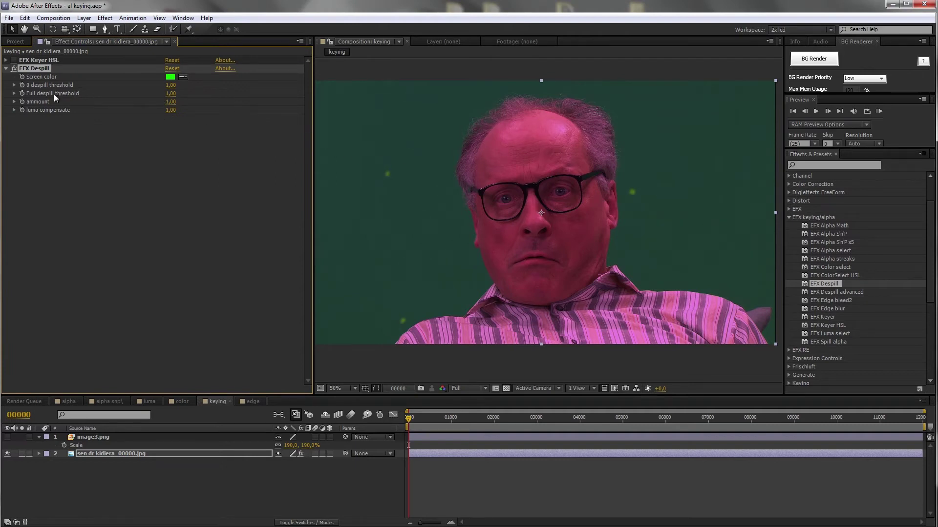
Expand the despill threshold sliders and lower the EFX Despill 0 despill threshold to 0,43
left_click(14, 85)
left_click(14, 106)
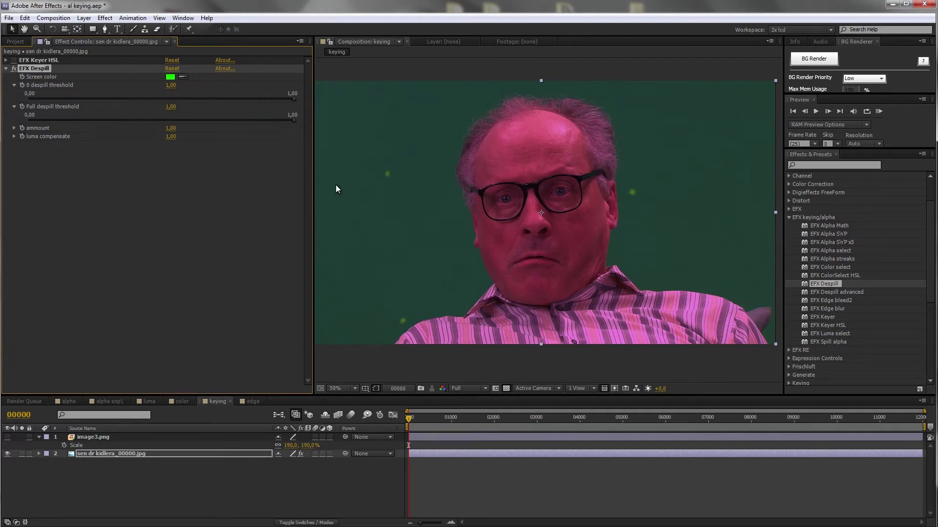
left_click_drag(527, 233, 540, 280)
scroll(570, 241, "up", 2)
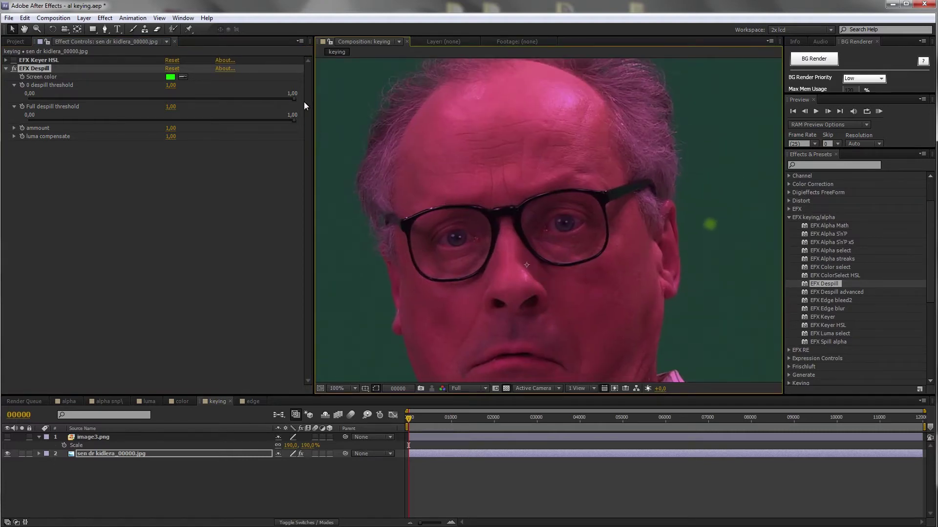
scroll(375, 136, "down", 2)
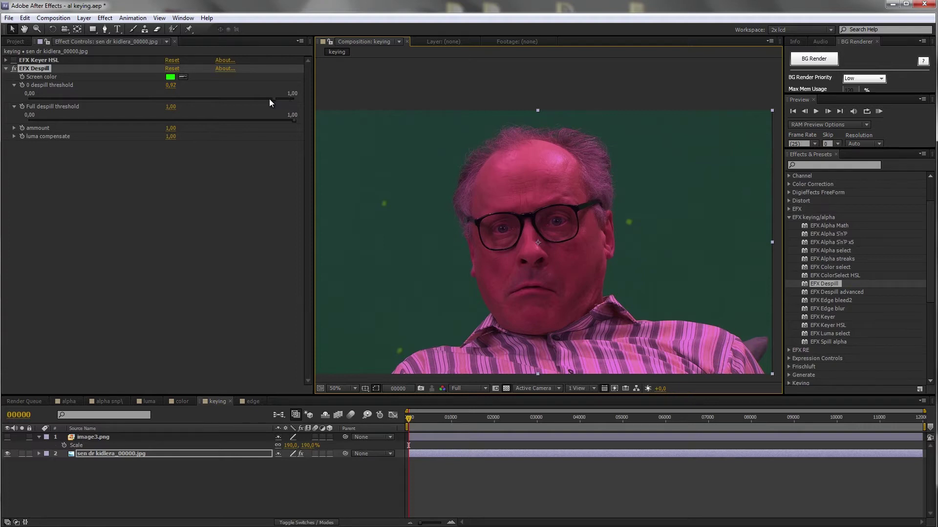
left_click_drag(252, 98, 225, 98)
mouse_move(154, 98)
left_mouse_down()
mouse_move(133, 95)
mouse_move(142, 95)
left_mouse_up()
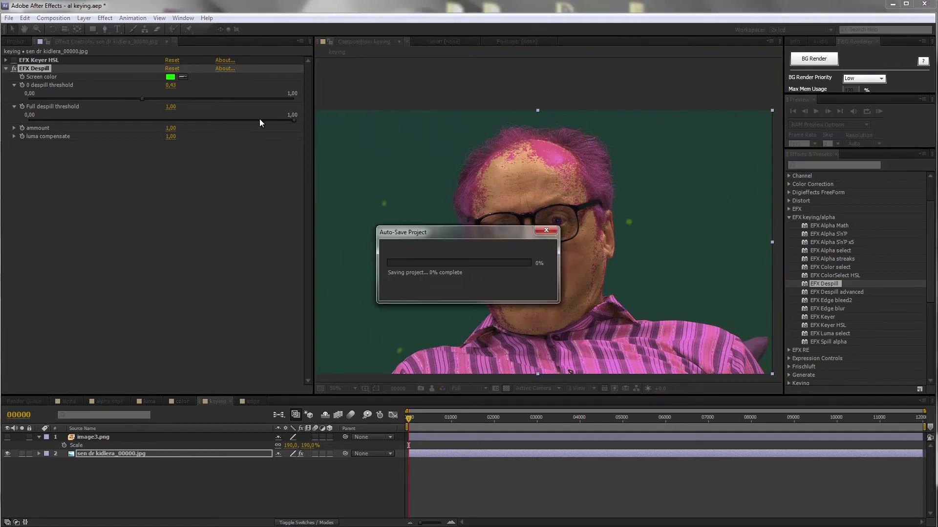
Set the Full despill threshold to 0,38 and re-enable EFX Keyer HSL
left_click_drag(292, 120, 154, 118)
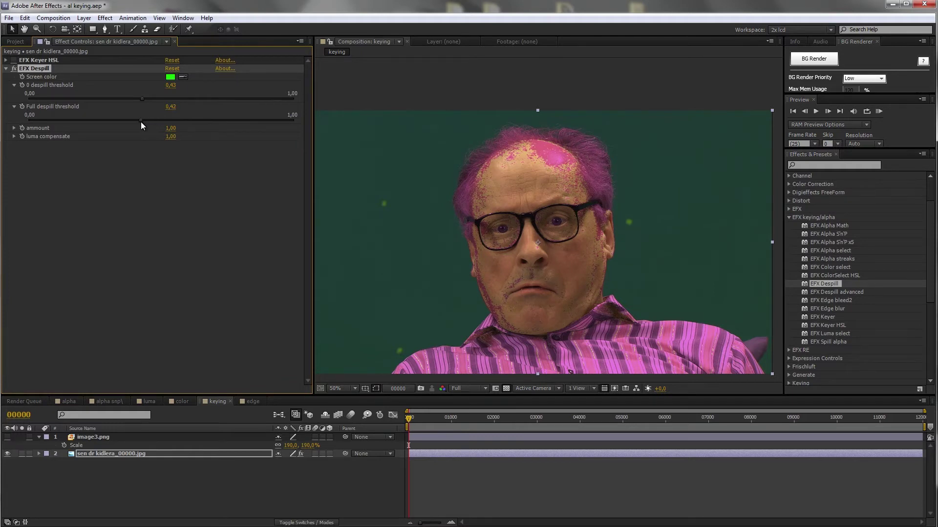
left_click_drag(137, 122, 129, 122)
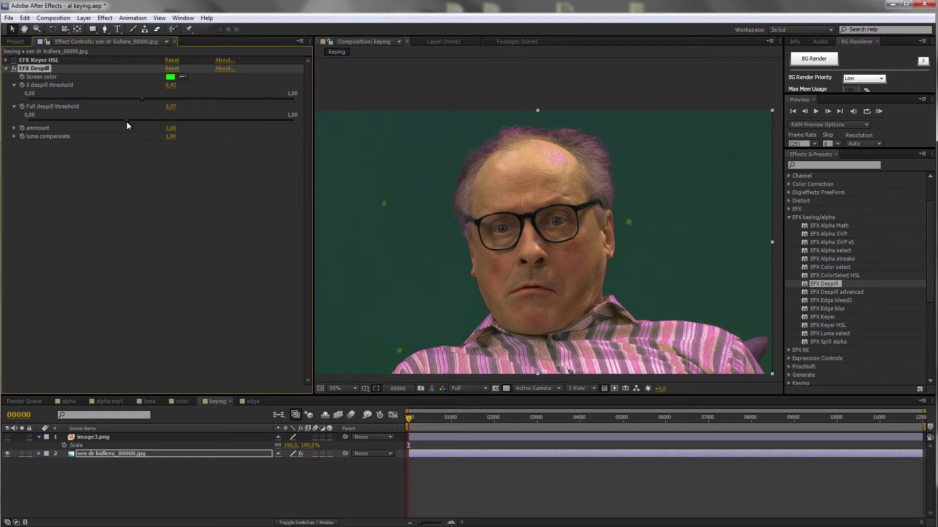
left_click(14, 60)
left_click_drag(485, 175, 479, 147)
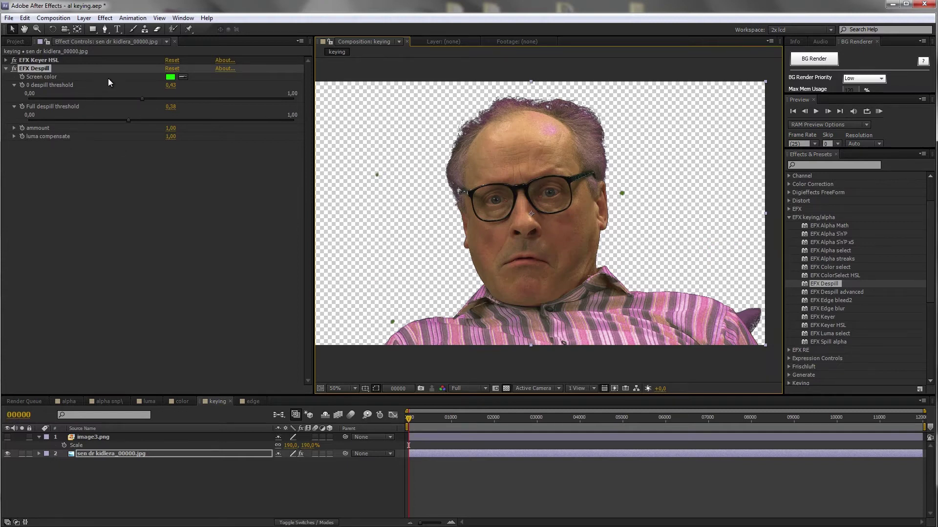
Set the EFX Despill amount to 0,44 and its luma compensate to 1,08
left_click(14, 127)
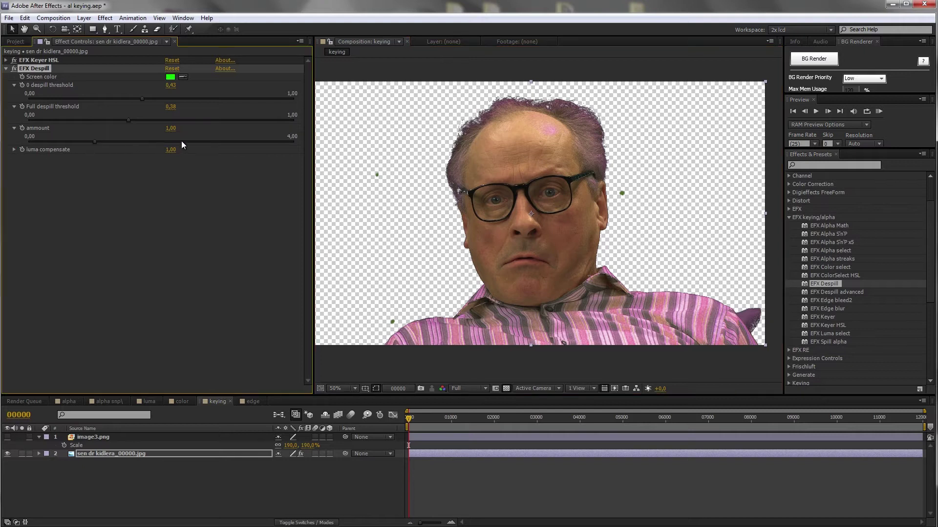
left_click_drag(60, 139, 63, 139)
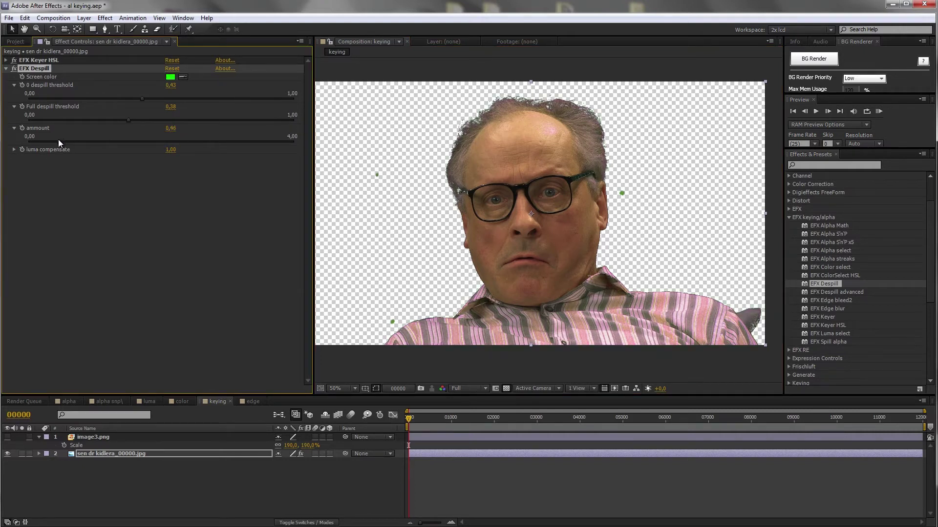
left_click(14, 149)
left_click_drag(161, 163, 201, 167)
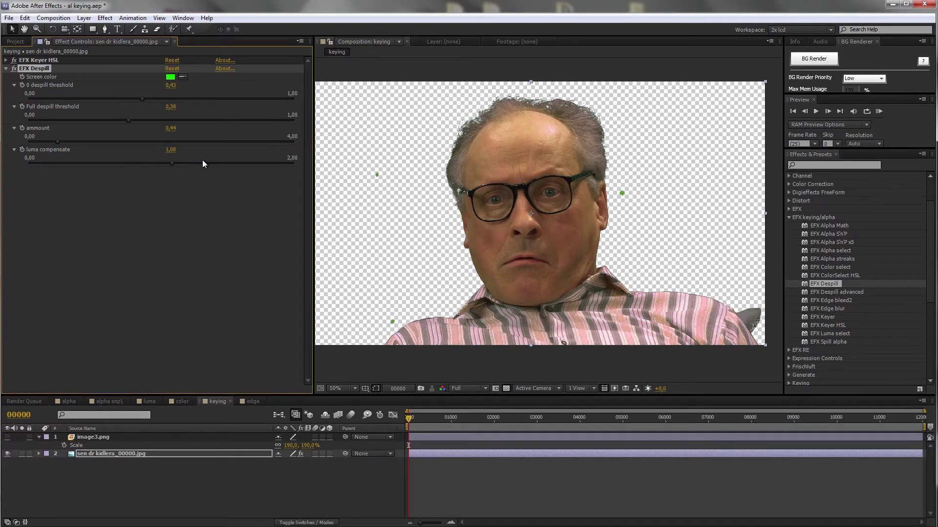
Disable and collapse EFX Despill, and apply EFX Despill advanced to the portrait layer
left_click(14, 68)
left_click(6, 68)
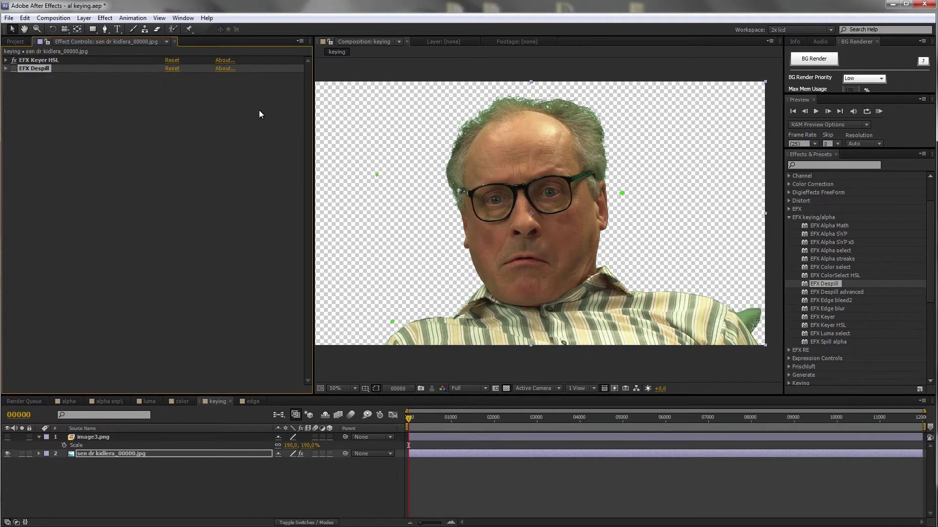
left_click_drag(819, 292, 566, 234)
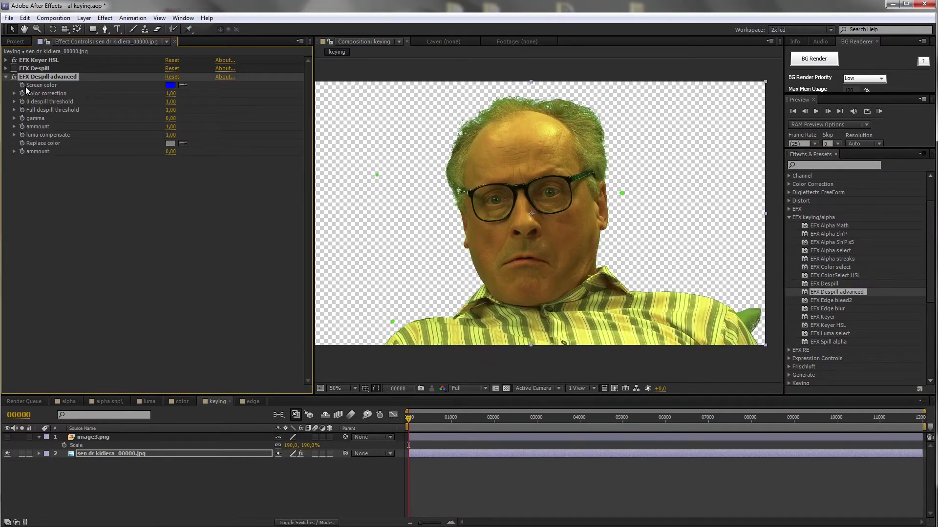
Expand EFX Despill and sample its bright green screen color as the screen color of EFX Despill advanced
left_click(6, 68)
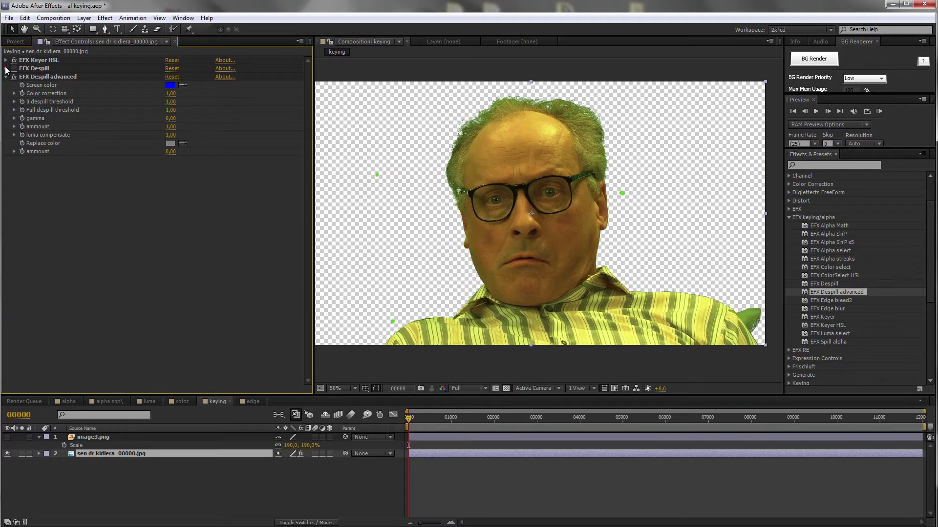
left_click(184, 179)
left_click(170, 77)
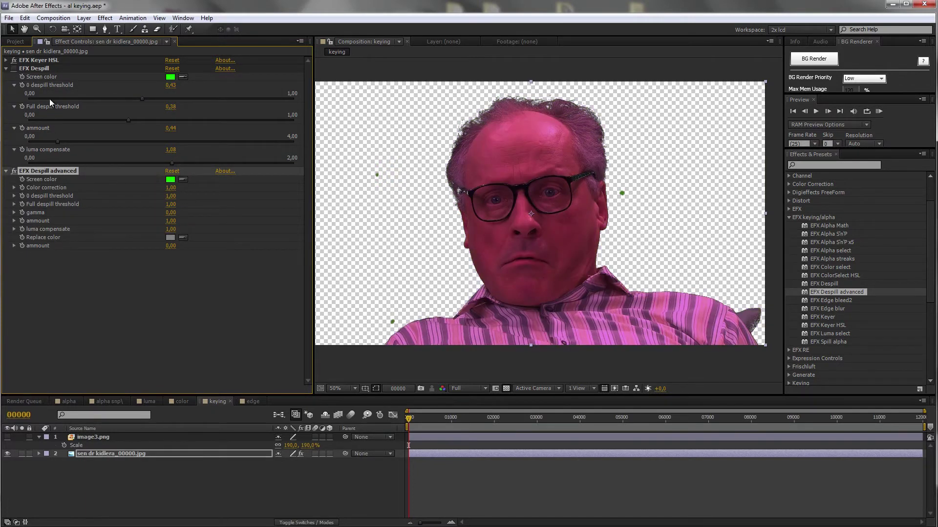
Set the EFX Despill advanced 0 despill threshold to 0,43, Full despill threshold to 0,38 and despill amount to 0,44
left_click(171, 196)
type("0,43")
key("Return")
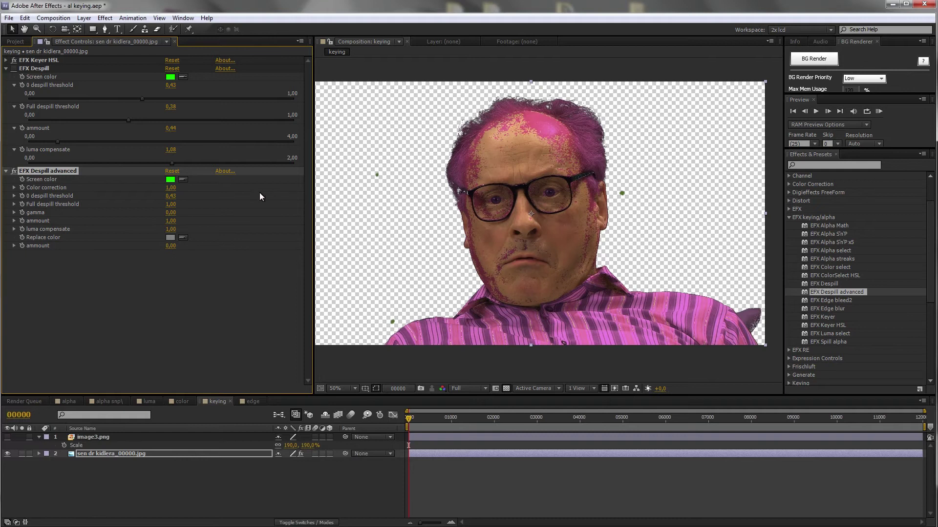
left_click(171, 204)
type("0,38")
key("Return")
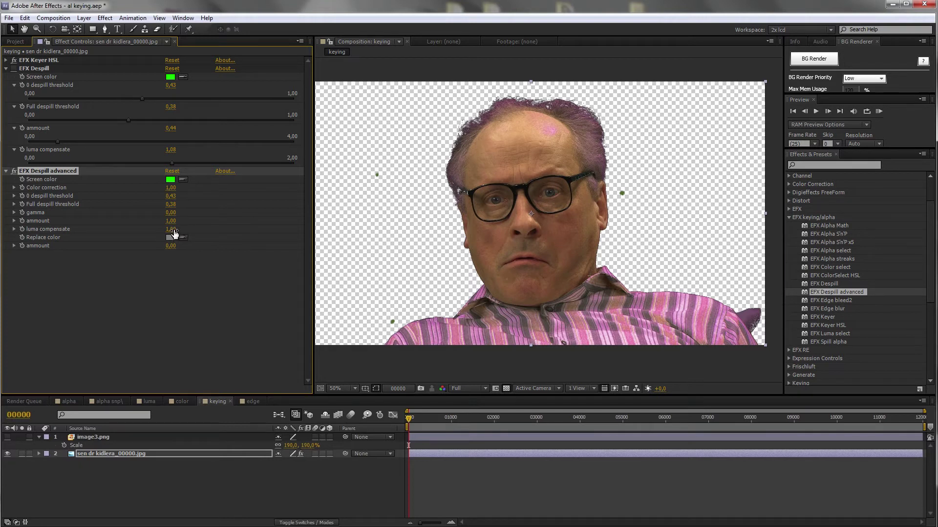
type("0,44")
key("Return")
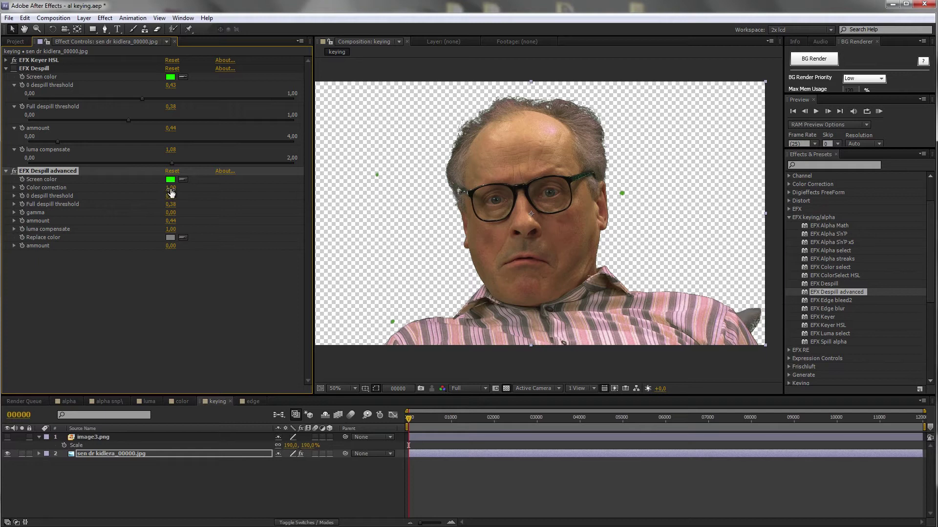
Fine-tune EFX Despill advanced with color correction at 0,97 and the 0 despill threshold at 0,46
mouse_move(171, 193)
left_mouse_down()
mouse_move(159, 188)
mouse_move(182, 189)
mouse_move(166, 189)
left_mouse_up()
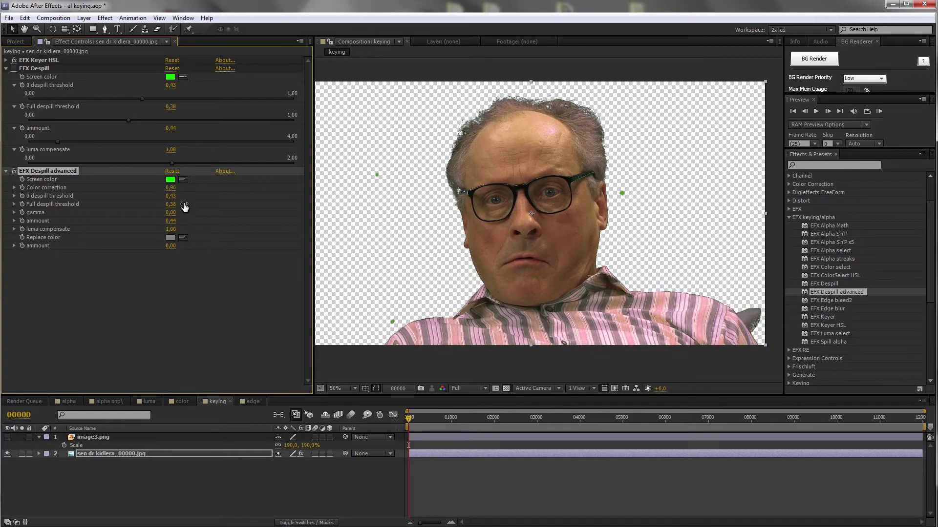
left_click_drag(171, 195, 177, 197)
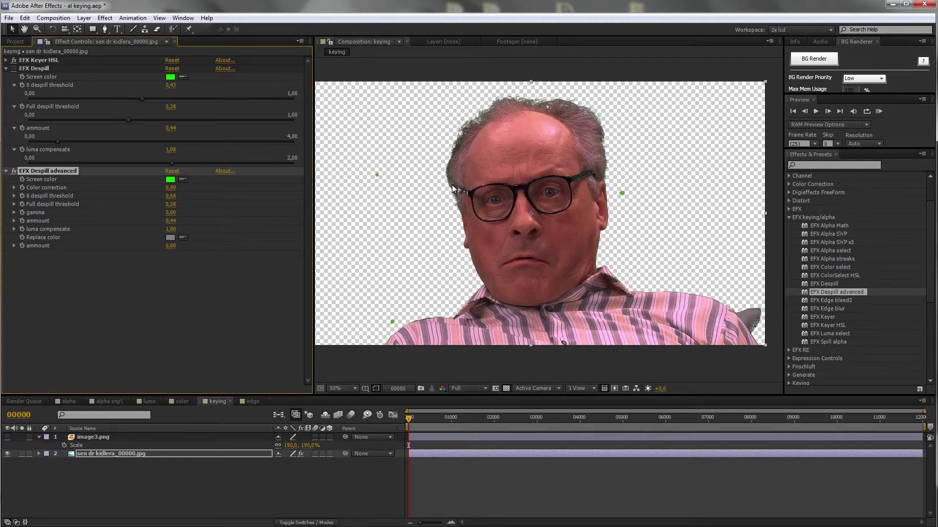
mouse_move(172, 187)
left_mouse_down()
mouse_move(180, 187)
mouse_move(151, 189)
mouse_move(183, 193)
mouse_move(164, 195)
left_mouse_up()
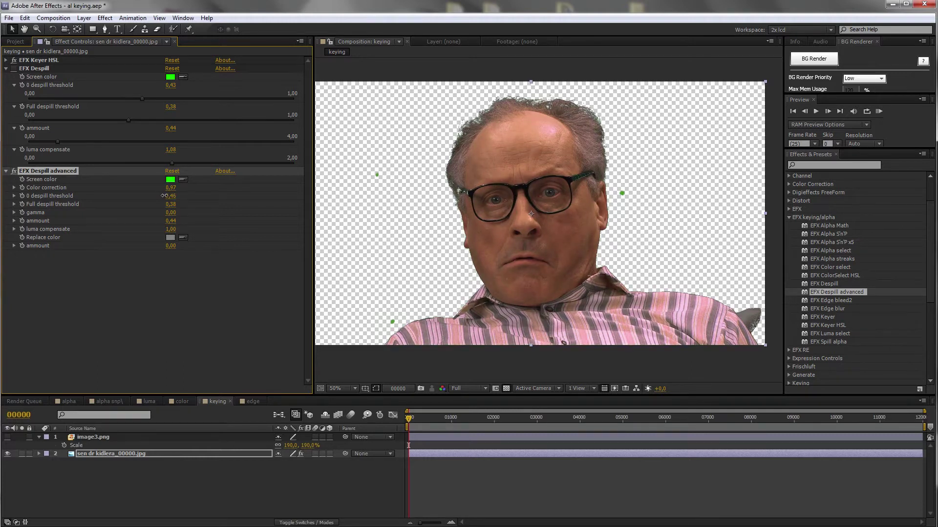
Set the EFX Despill advanced gamma to 0,04 and its luma compensate to 1,14
mouse_move(171, 213)
left_mouse_down()
mouse_move(188, 213)
mouse_move(161, 215)
mouse_move(179, 218)
left_mouse_up()
scroll(596, 277, "up", 1)
left_click_drag(594, 273, 578, 293)
scroll(573, 281, "down", 1)
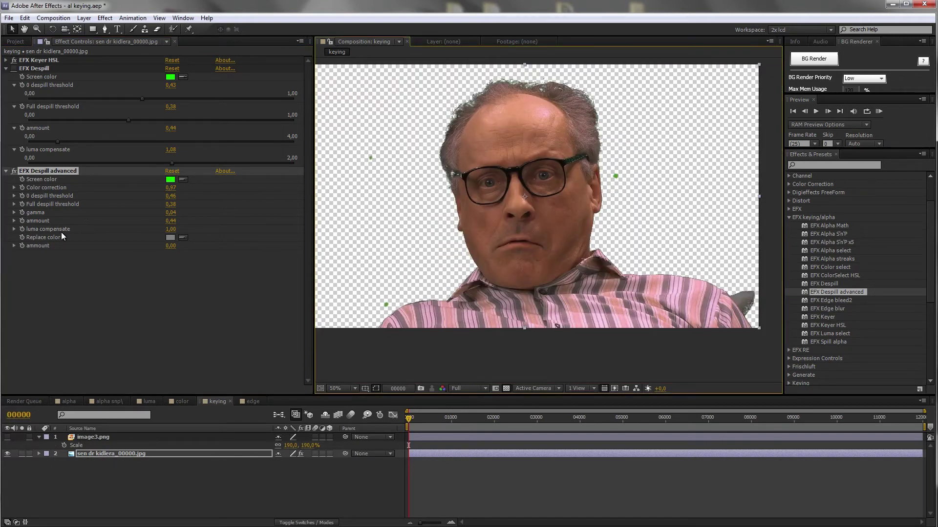
left_click_drag(170, 229, 179, 233)
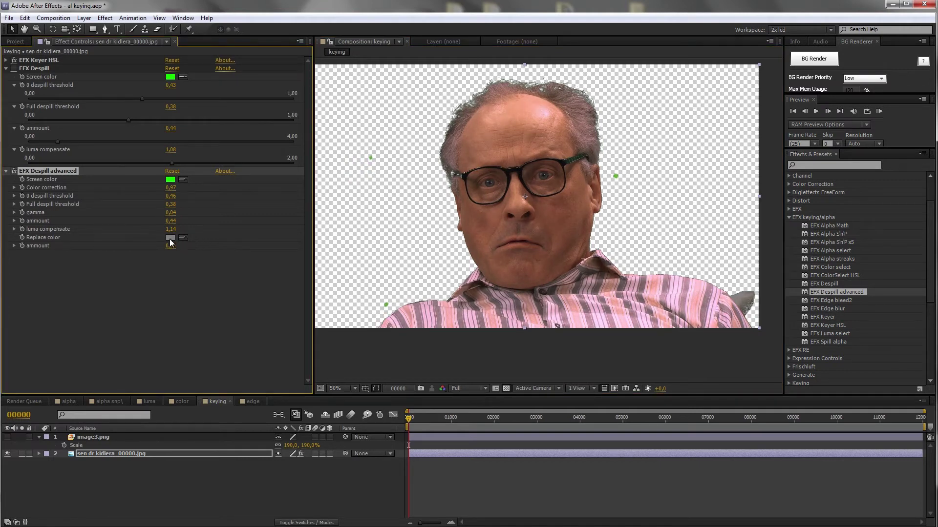
left_click_drag(545, 166, 524, 169)
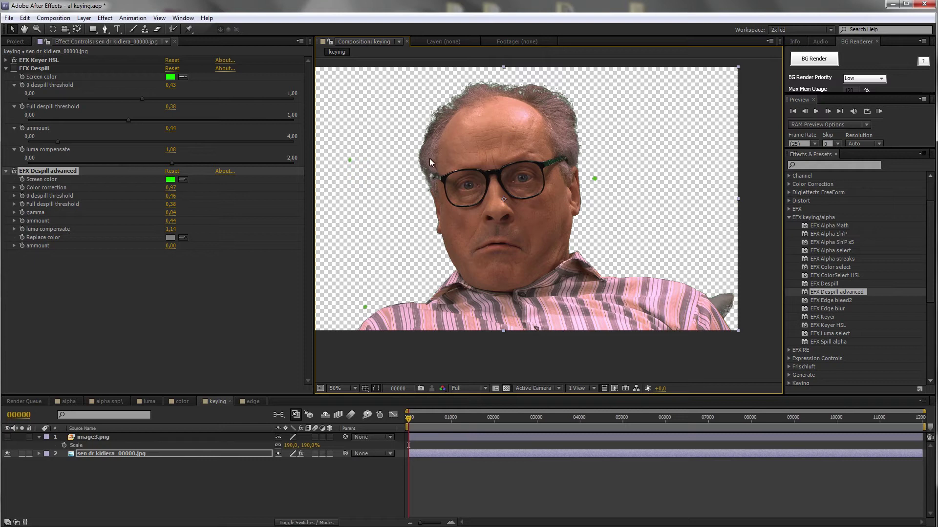
Expand the Replace color amount of EFX Despill advanced and raise it to 1,00
left_click_drag(174, 248, 165, 251)
left_click(15, 247)
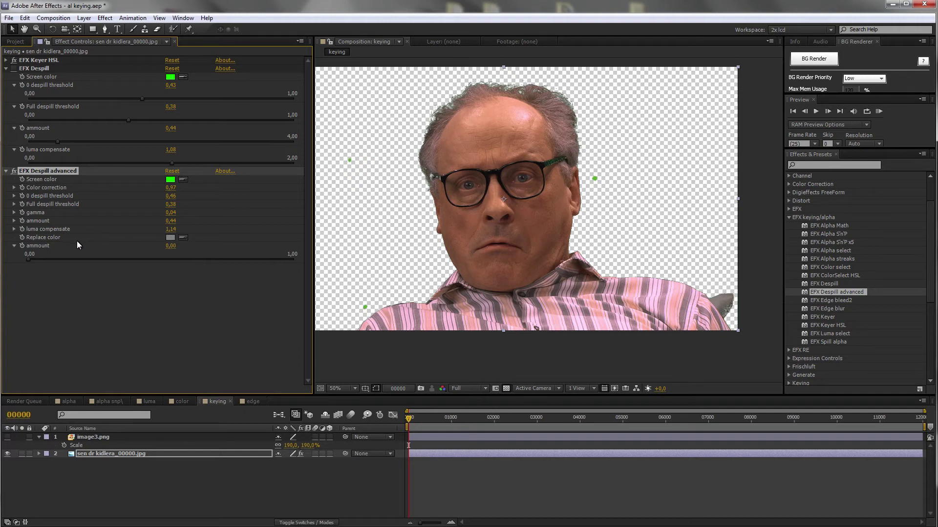
left_click_drag(128, 255, 190, 257)
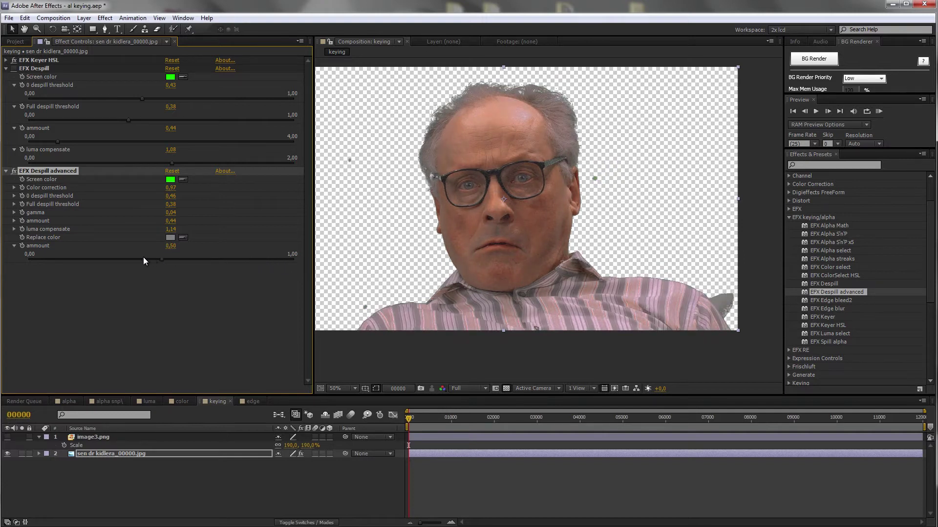
left_click_drag(131, 257, 308, 257)
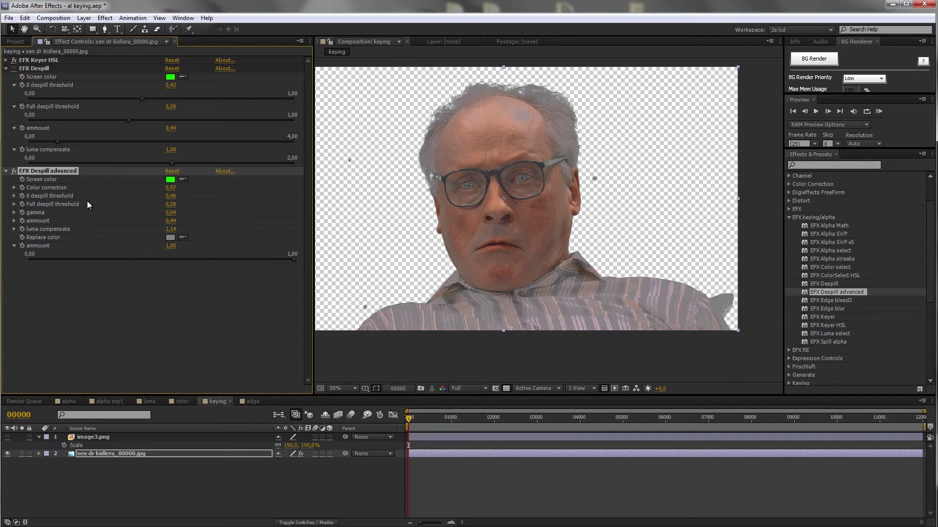
Lower the EFX Despill advanced 0 despill threshold to 0,43 and Full despill threshold to 0,37
left_click(14, 196)
left_click(14, 217)
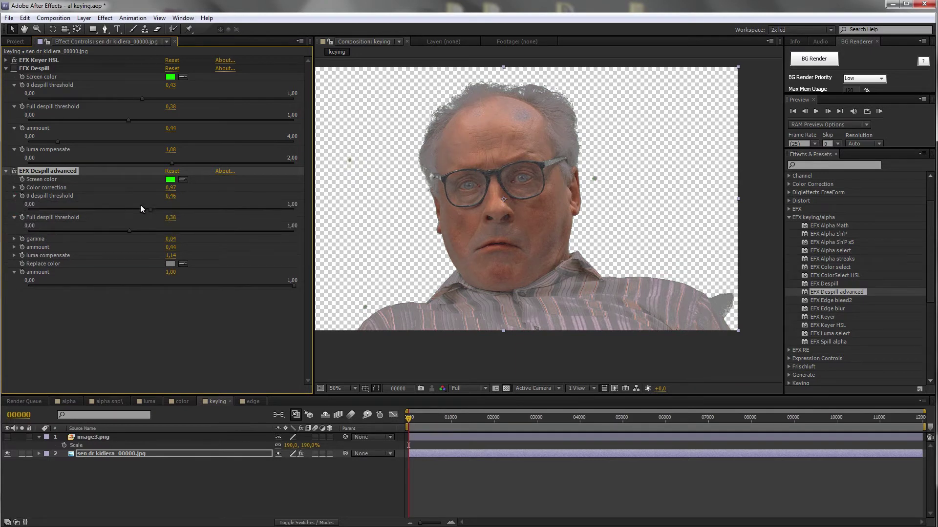
left_click_drag(147, 209, 146, 209)
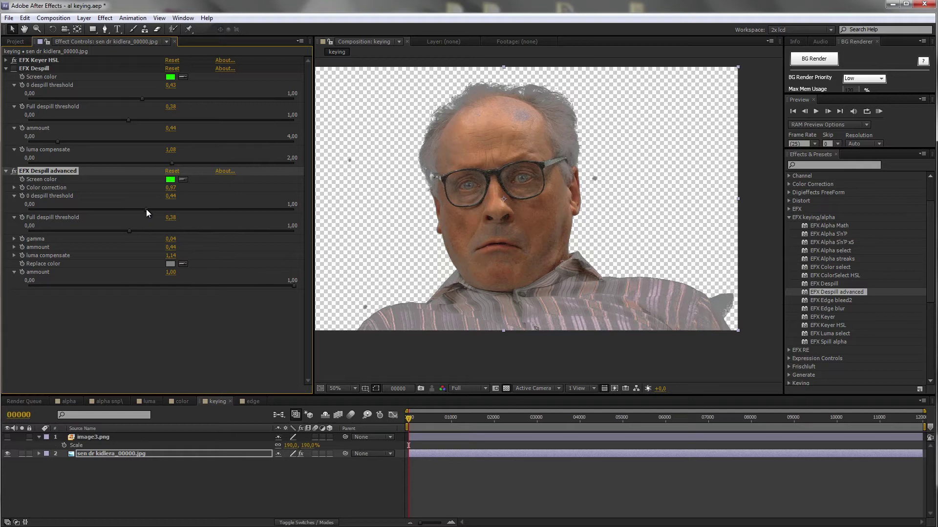
left_click(122, 230)
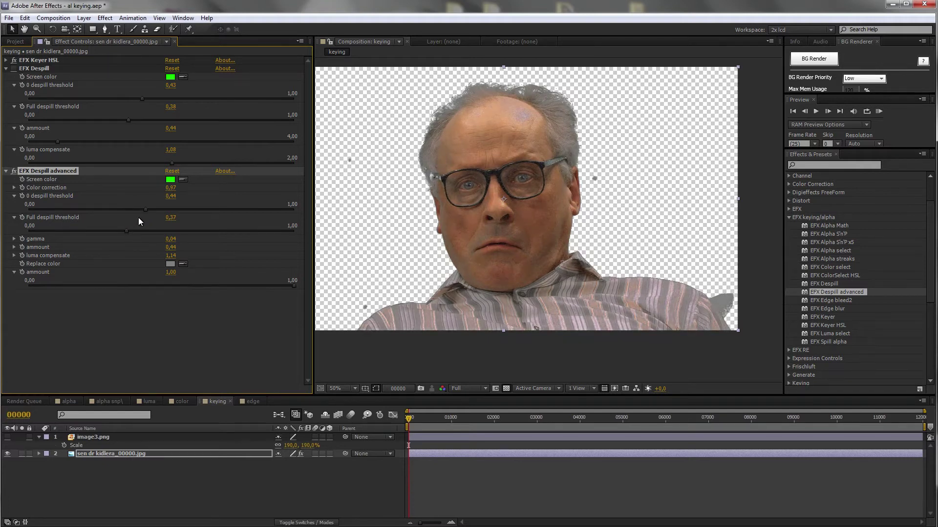
left_click(142, 209)
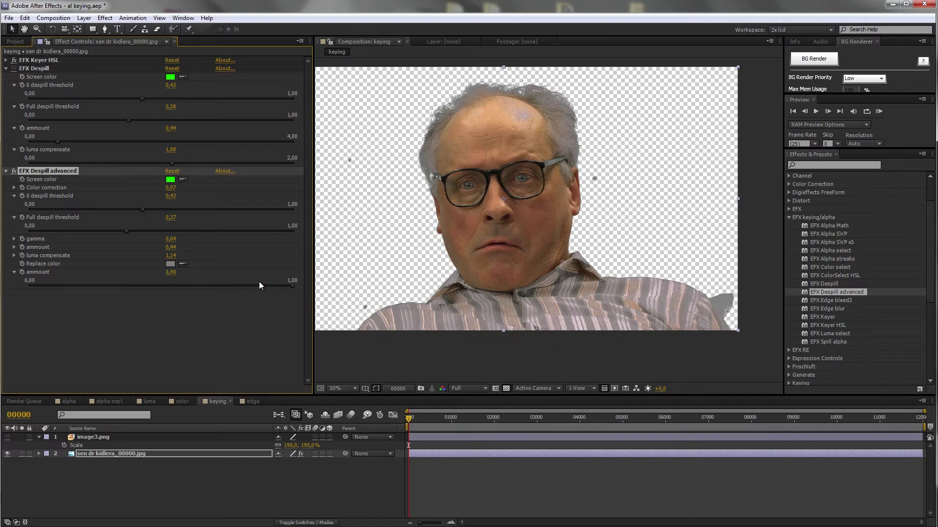
Set the Replace color amount to 0,39 and collapse both EFX Despill advanced and EFX Despill
left_click(184, 286)
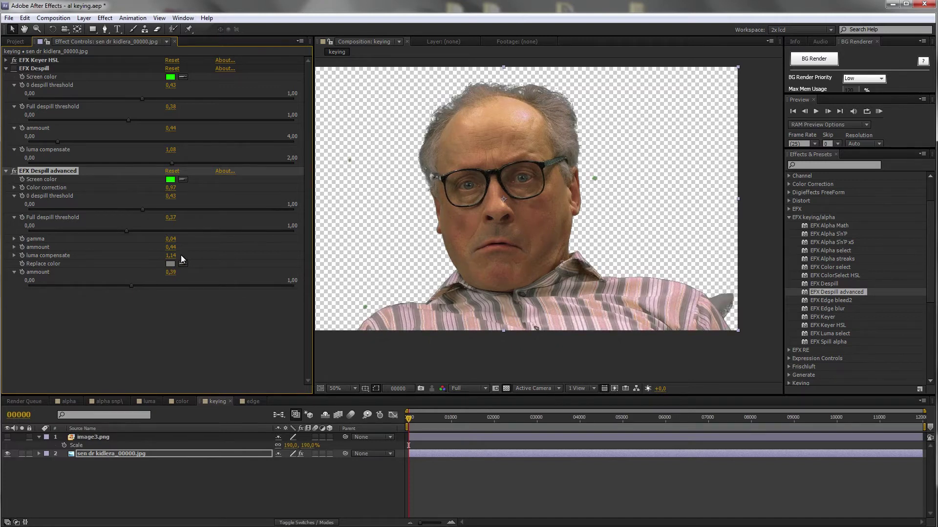
scroll(575, 210, "up", 1)
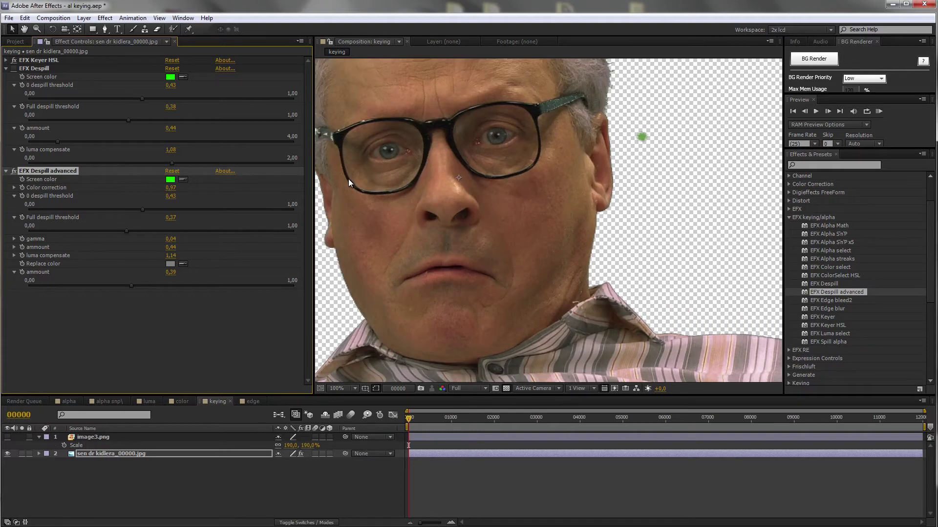
left_click(6, 171)
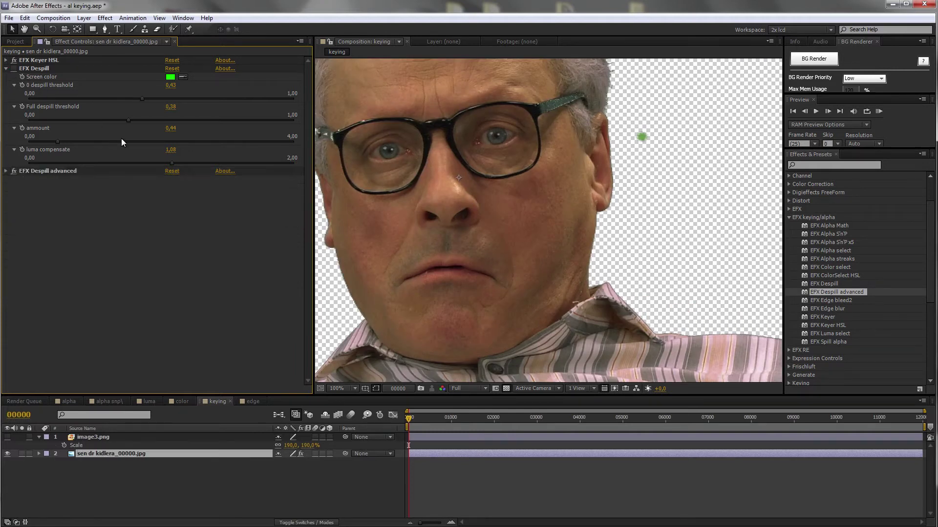
left_click(6, 68)
Examine the keyed portrait's hair, face, collar and shoulder edges up close for remaining spill and dark outlines
left_click_drag(456, 65, 489, 201)
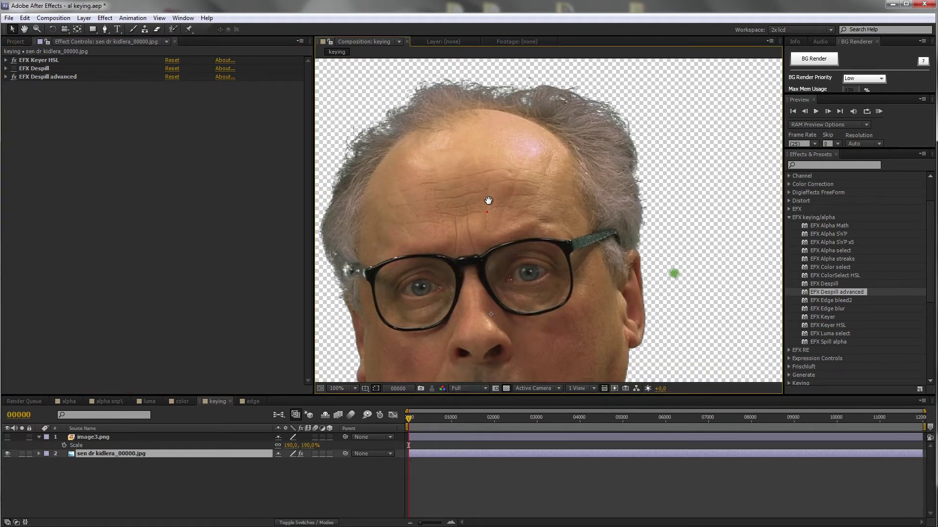
left_click_drag(503, 359, 566, 154)
mouse_move(621, 297)
left_mouse_down()
mouse_move(636, 214)
mouse_move(743, 197)
left_mouse_up()
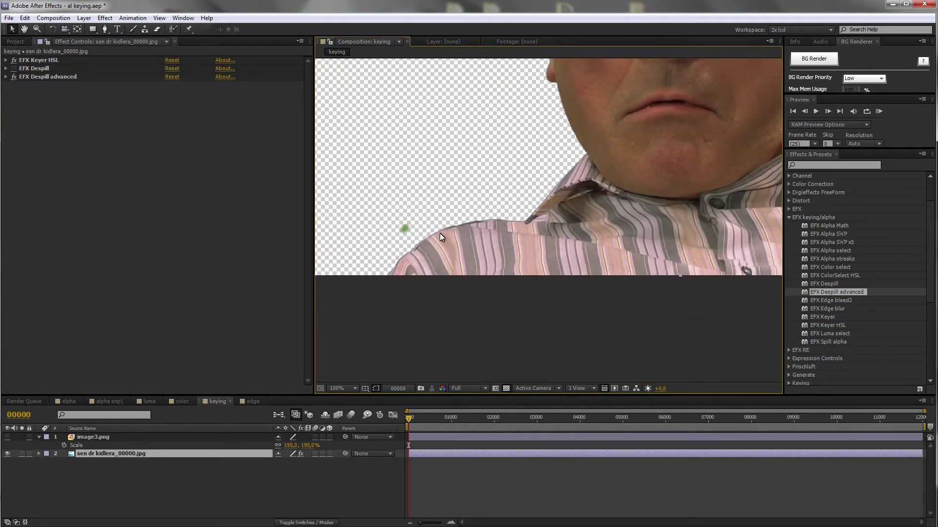
left_click_drag(569, 219, 343, 293)
mouse_move(569, 271)
left_mouse_down()
mouse_move(466, 280)
mouse_move(433, 267)
left_mouse_up()
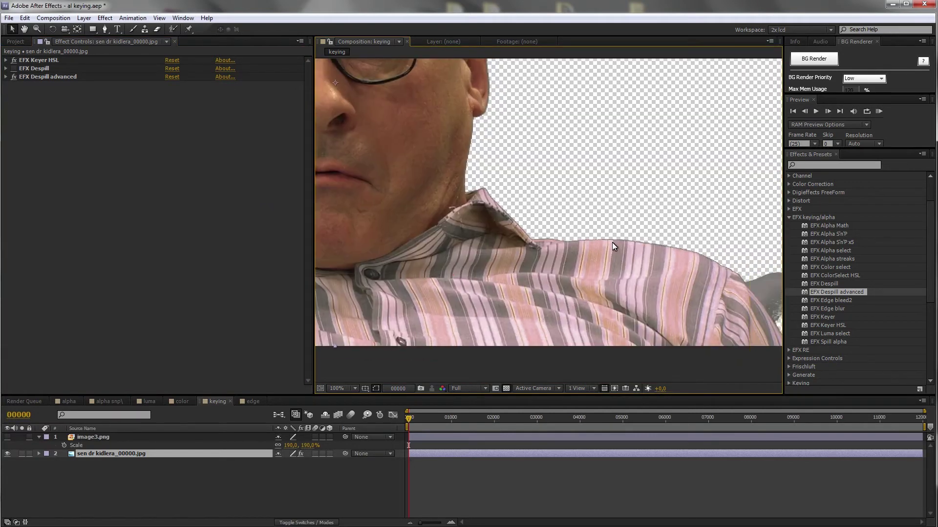
left_click_drag(727, 292, 694, 327)
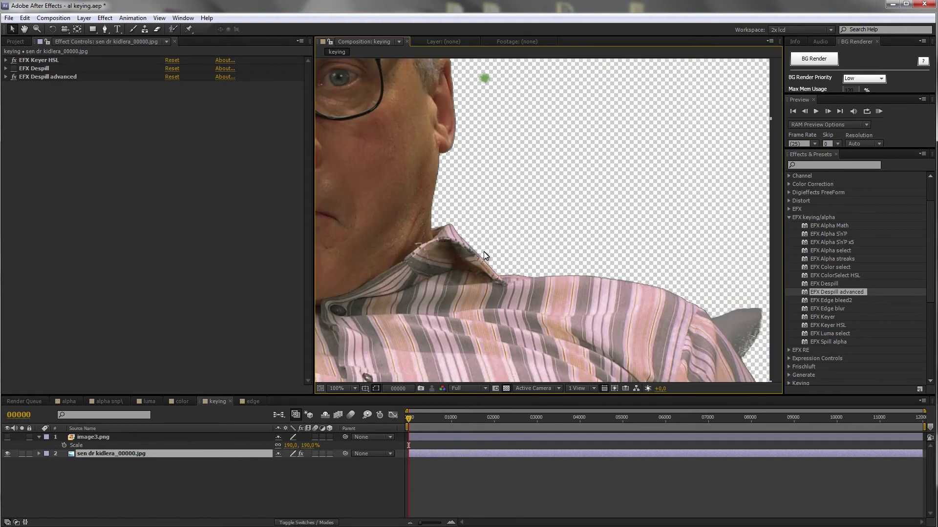
scroll(628, 276, "down", 2)
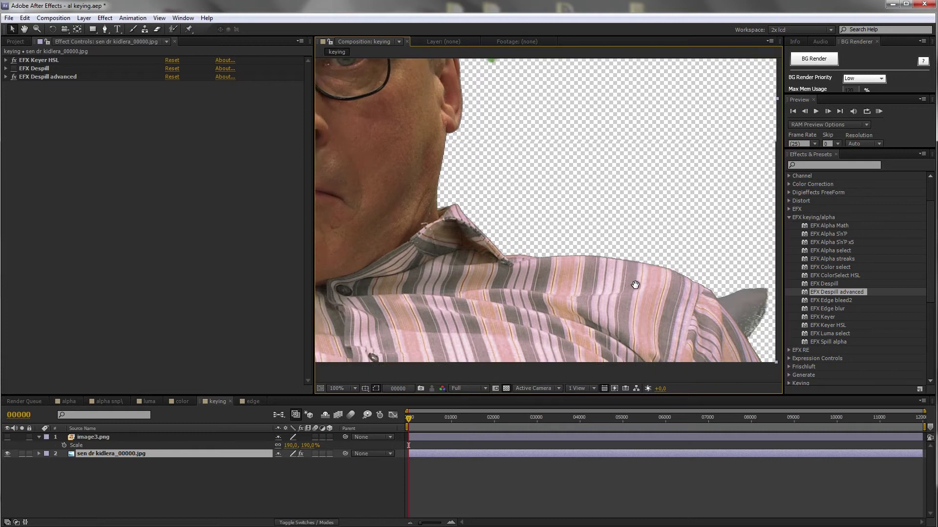
left_click_drag(577, 271, 628, 336)
scroll(628, 336, "up", 4)
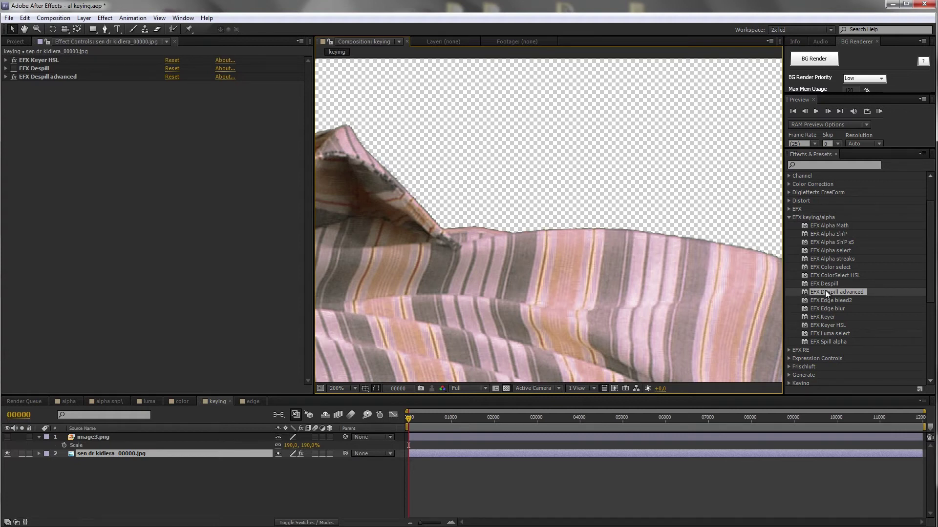
Apply EFX Edge bleed2 to the portrait layer in 2x all mode and compare the image without and with it
left_click_drag(836, 300, 572, 247)
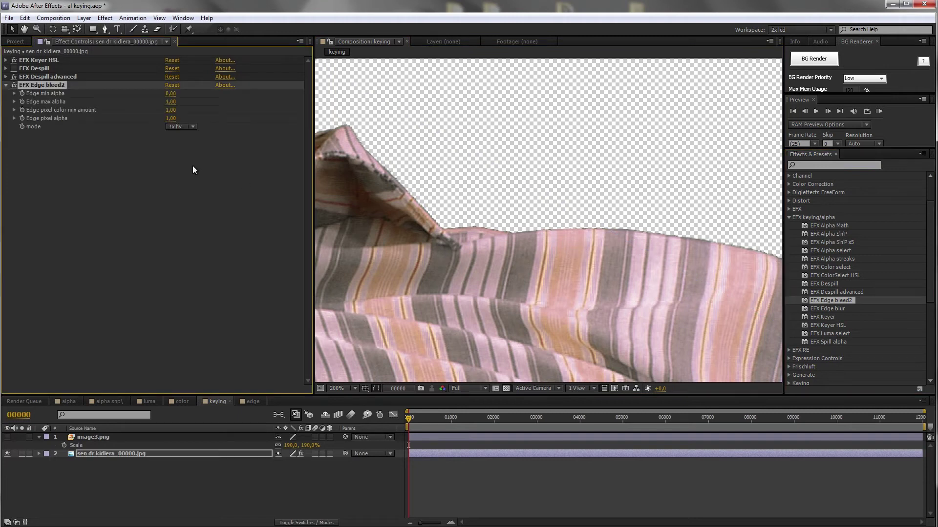
left_click(181, 127)
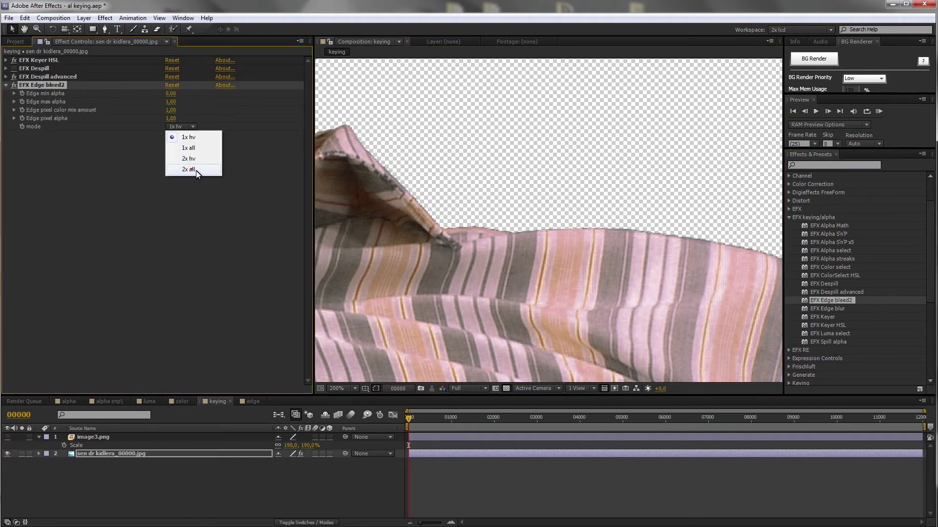
left_click(195, 171)
scroll(520, 243, "down", 3)
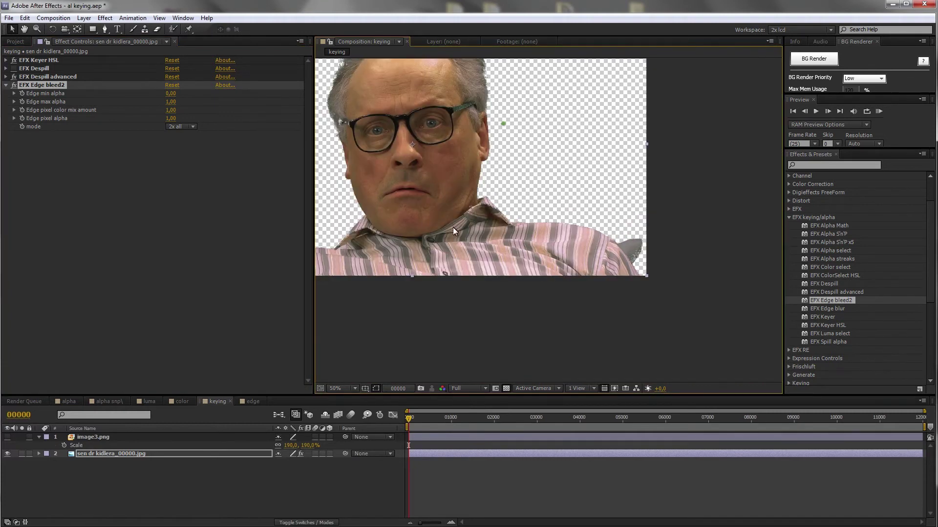
left_click(15, 85)
left_click(14, 85)
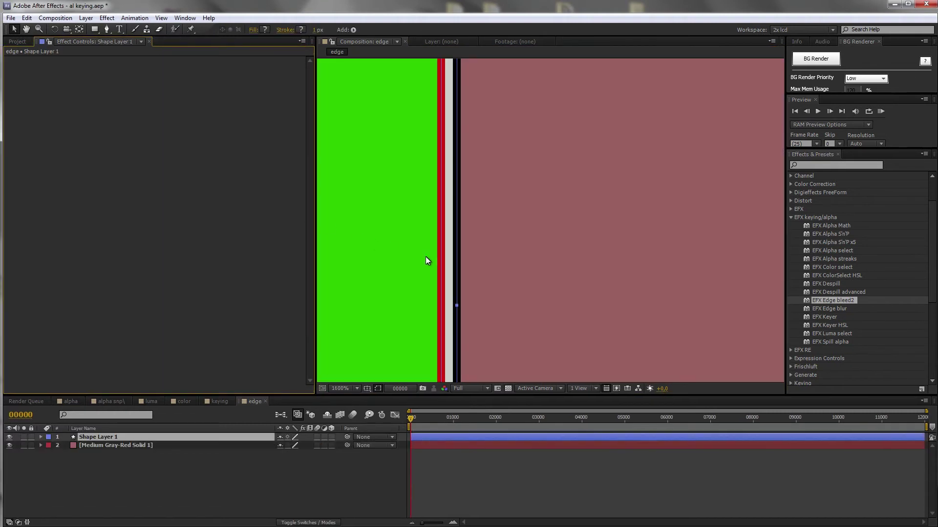
In the edge composition, hide the Medium Gray-Red Solid 1 layer and show the shape's edge over the transparency grid
scroll(548, 286, "down", 8)
scroll(546, 288, "up", 2)
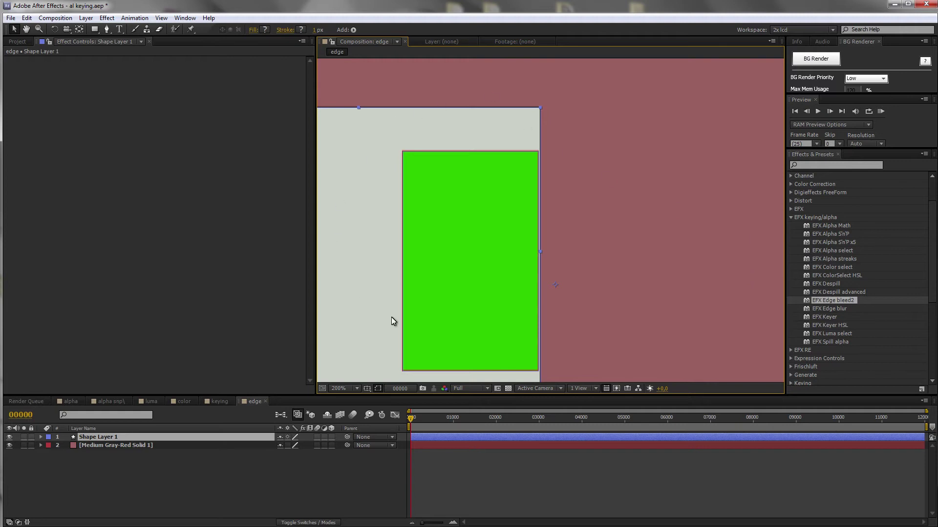
scroll(546, 276, "up", 4)
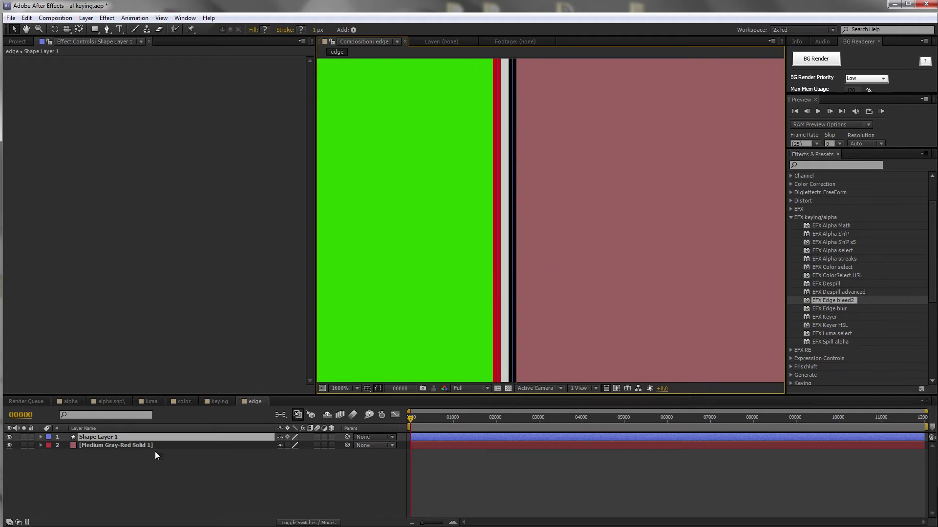
key("ctrl+shift+alt+v")
left_click(508, 389)
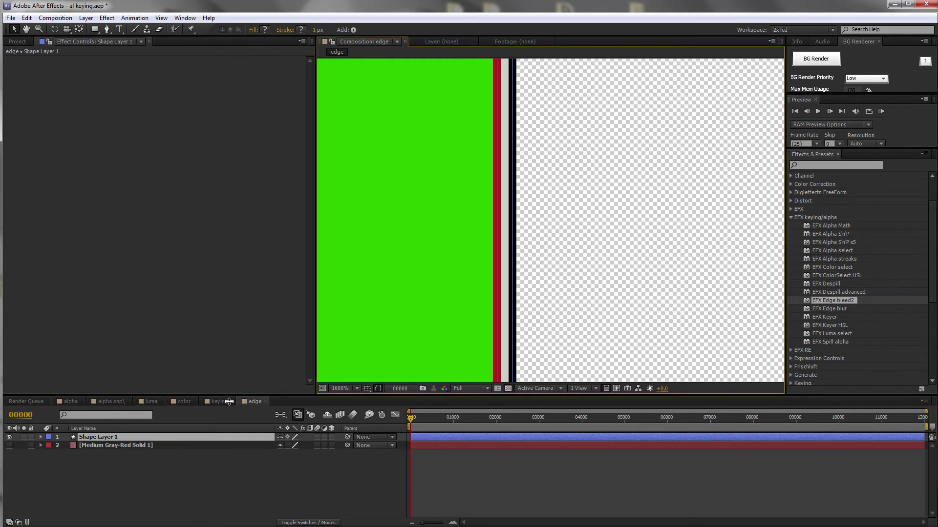
left_click(10, 446)
left_click(9, 445)
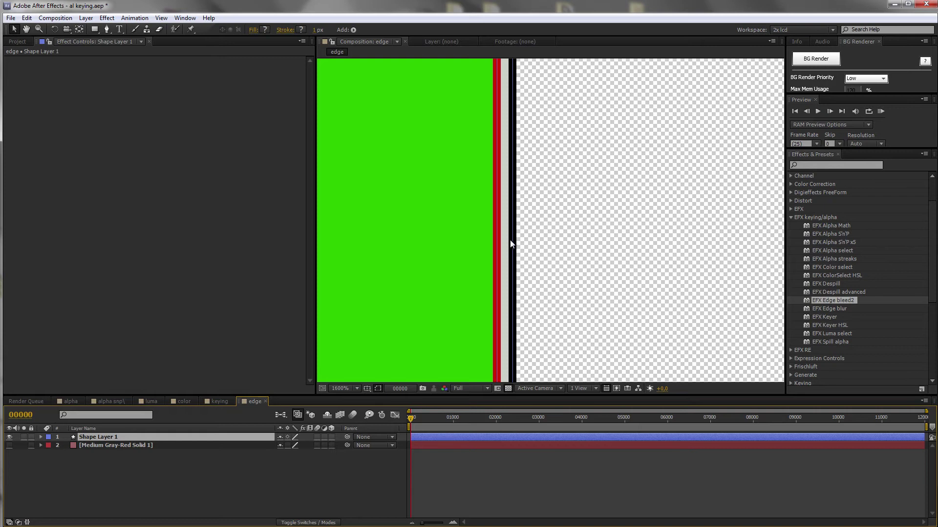
Apply EFX Edge bleed2 to Shape Layer 1 and inspect the shape's outer edge
left_click_drag(510, 252, 500, 252)
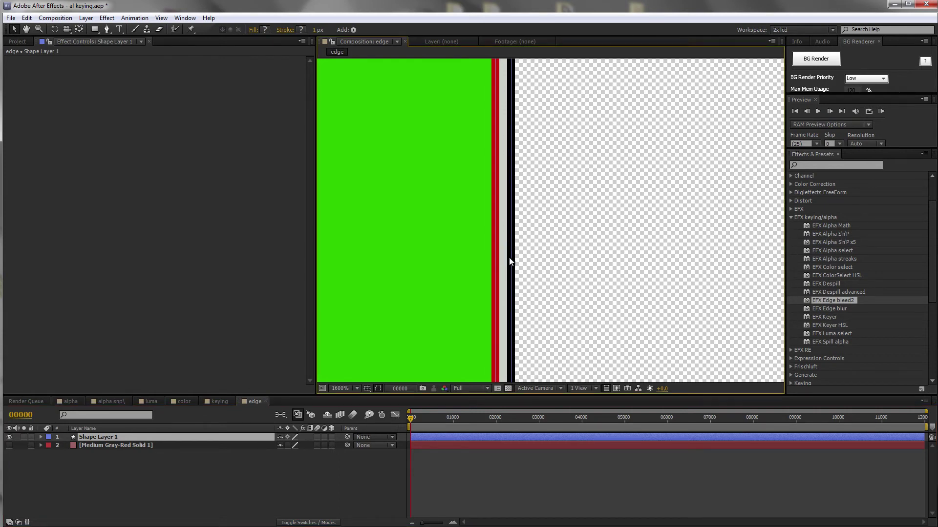
left_click_drag(843, 300, 138, 438)
left_click_drag(520, 194, 528, 257)
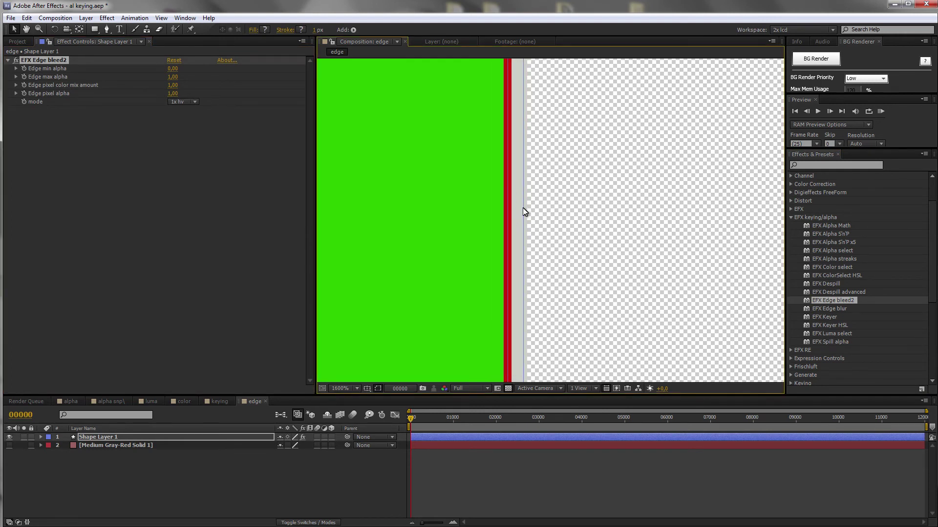
Examine Shape Layer 1's outer edge with EFX Edge bleed2 in 1x hv mode and review the available modes
left_click(16, 59)
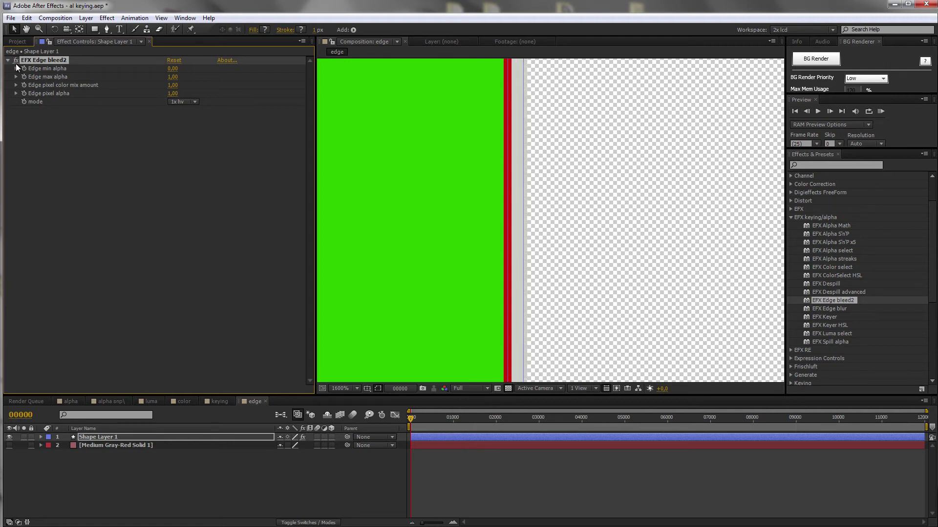
left_click(176, 116)
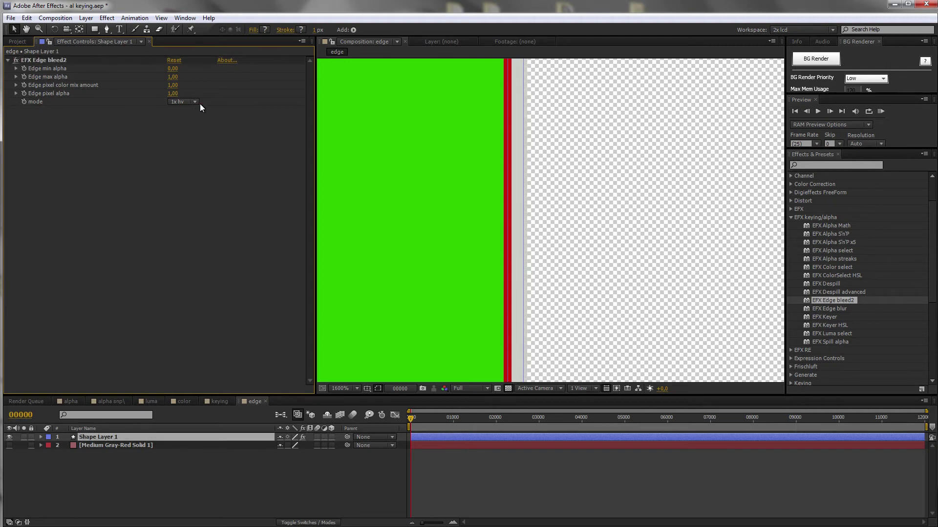
left_click(198, 102)
left_click(195, 155)
left_click(193, 102)
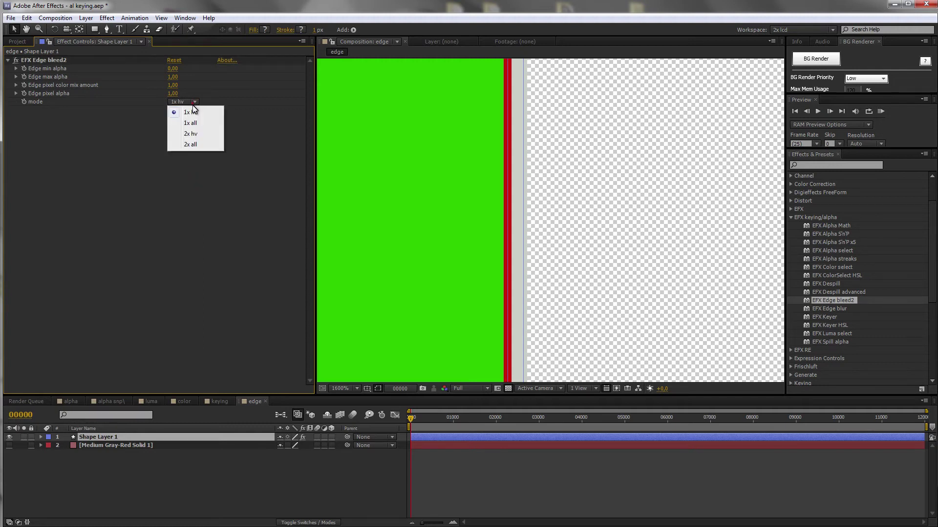
left_click(242, 165)
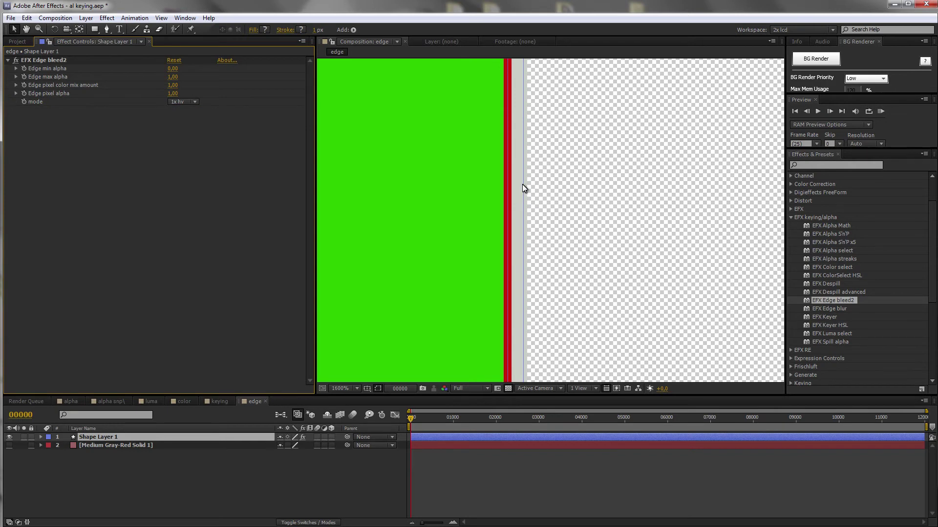
Try the 1x all mode of EFX Edge bleed2 on Shape Layer 1, followed by 2x hv
left_click(194, 102)
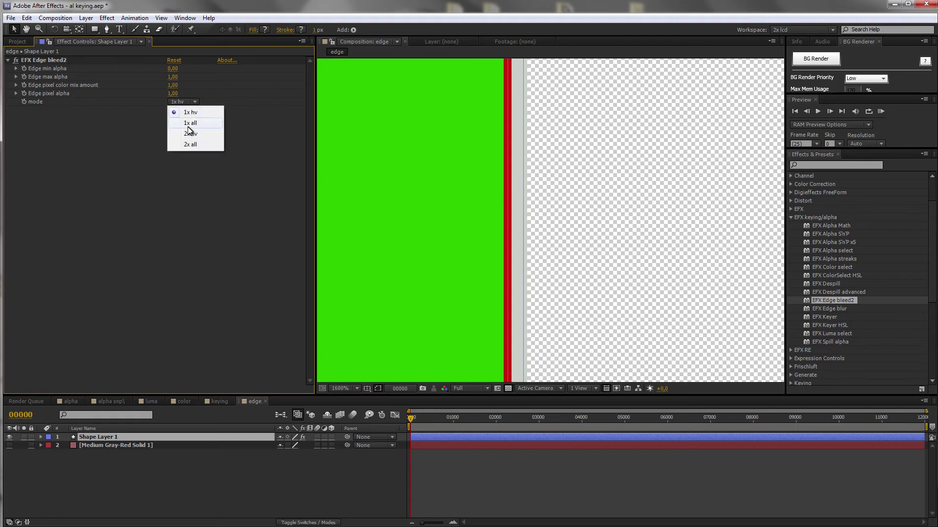
left_click(194, 124)
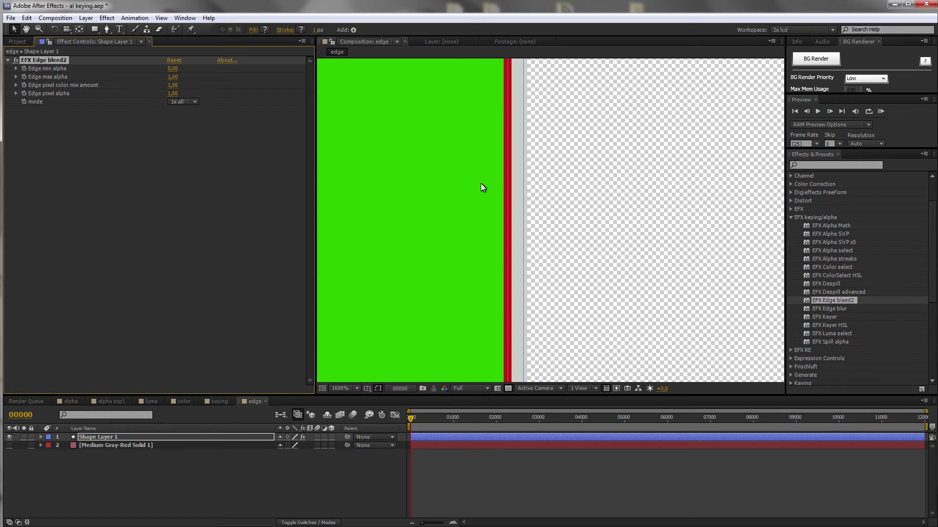
left_click(192, 103)
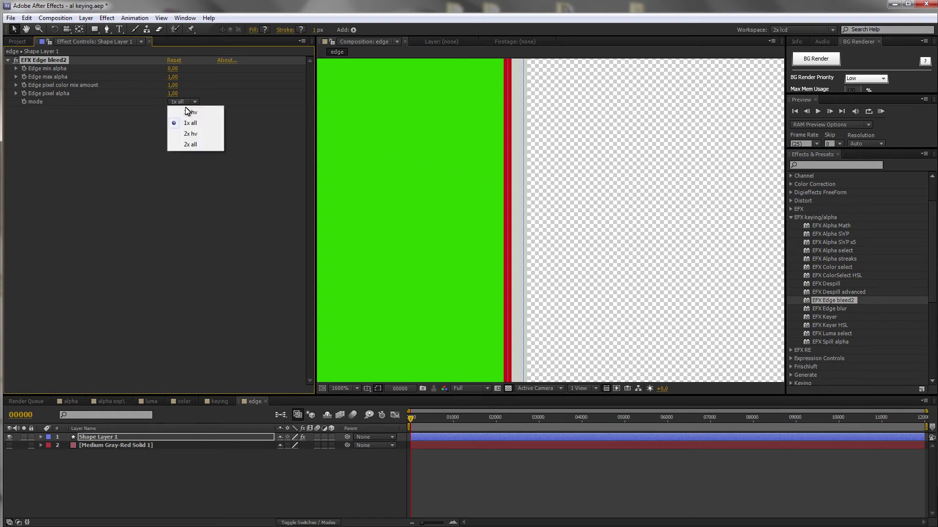
left_click(205, 134)
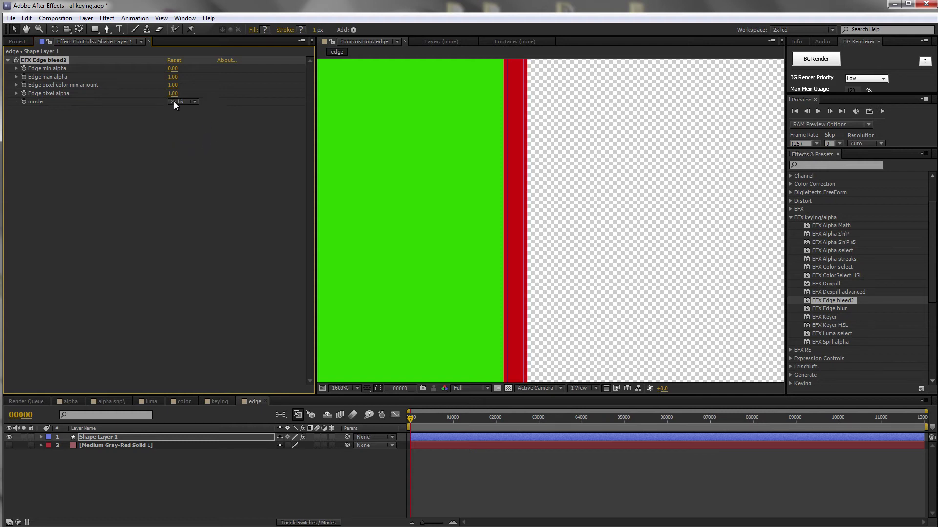
Compare the shape's outer edge with EFX Edge bleed2 disabled and enabled in 2x hv mode
left_click(16, 60)
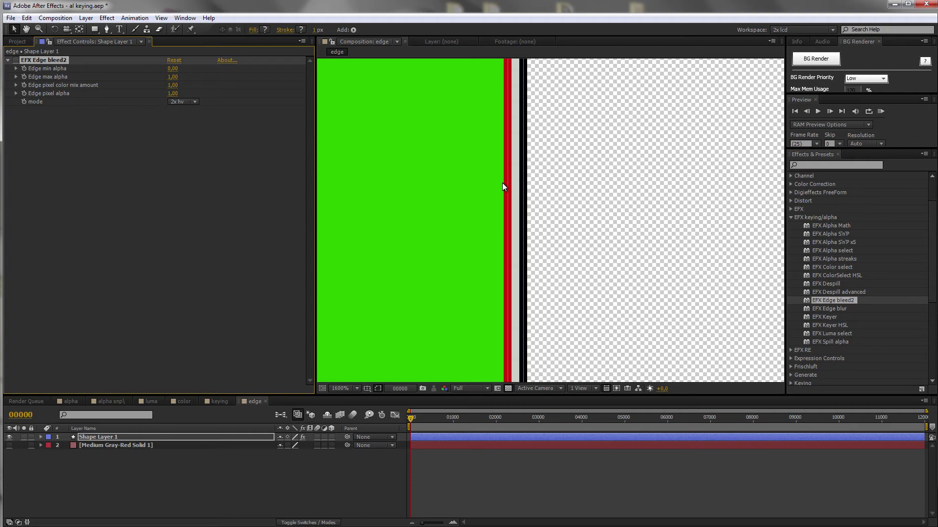
left_click(16, 60)
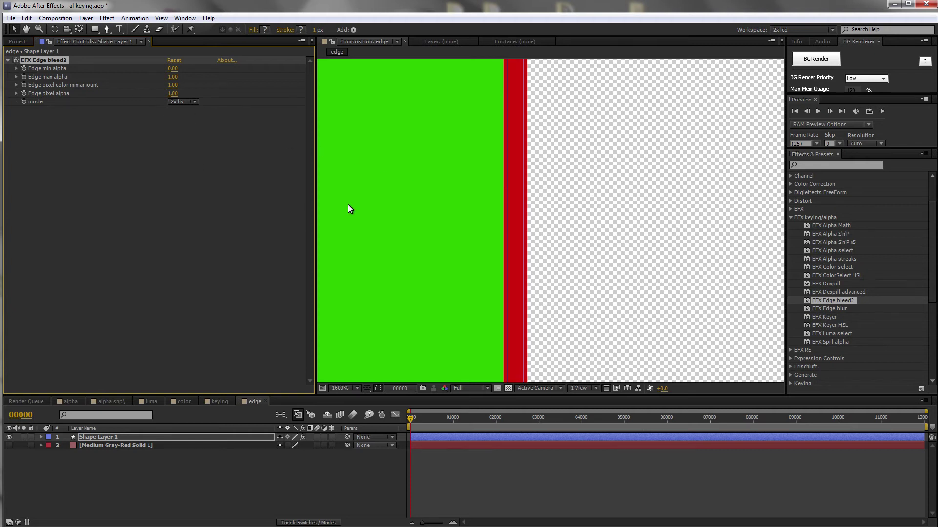
scroll(497, 211, "down", 2)
scroll(551, 216, "up", 1)
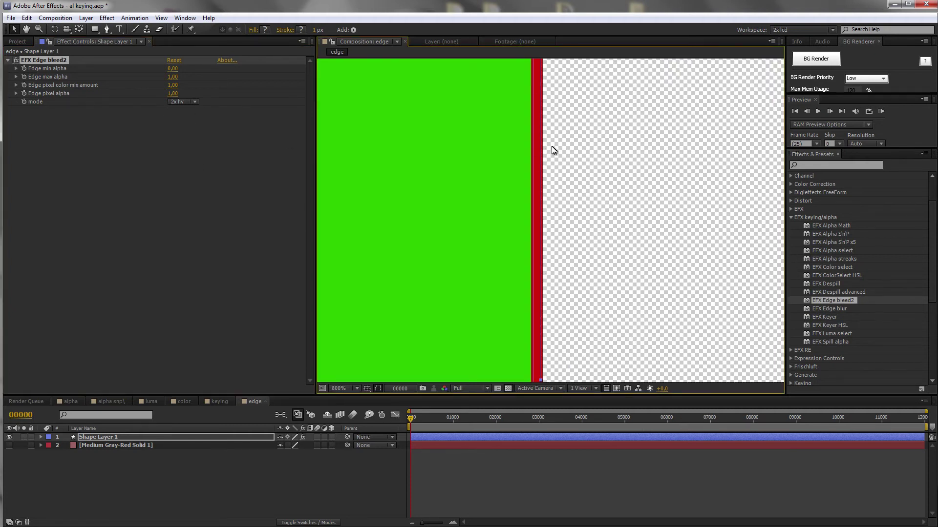
left_click(16, 60)
left_click(16, 60)
left_click(15, 61)
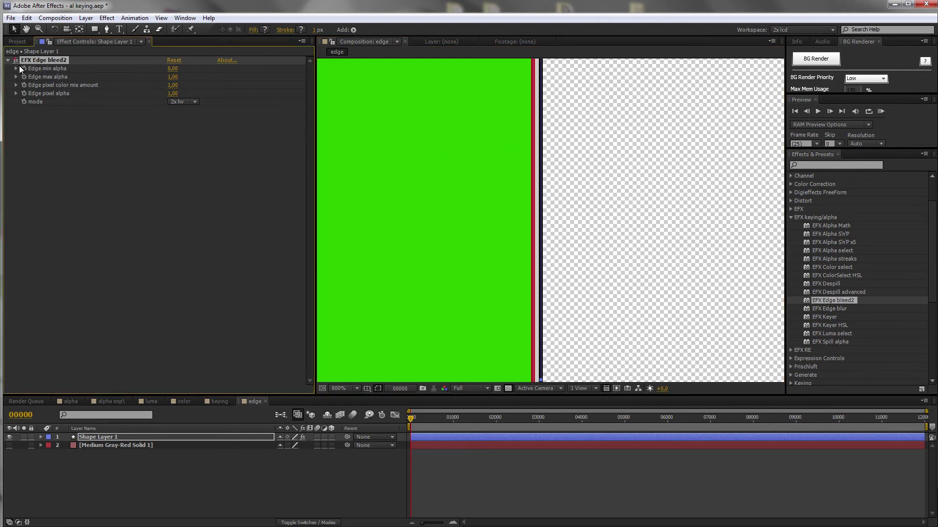
left_click(16, 61)
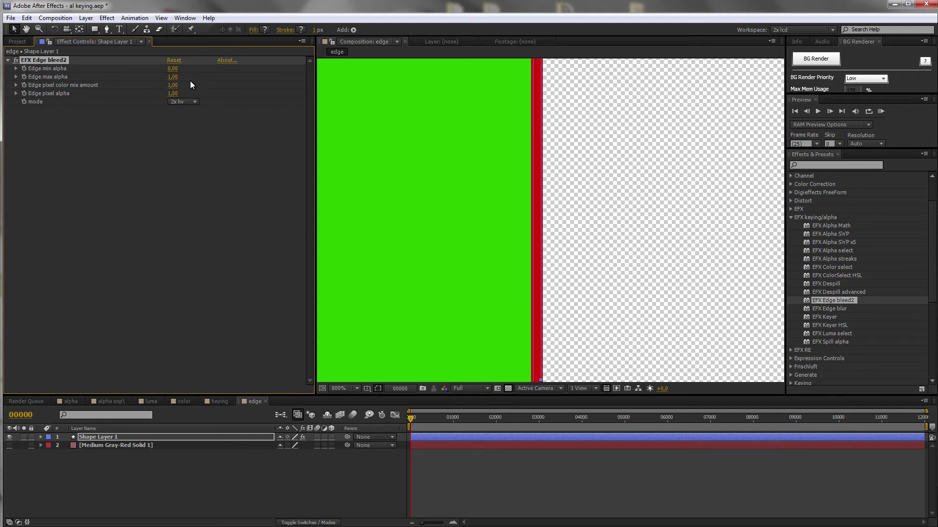
Set the EFX Edge bleed2 mode to 1x hv and lower Edge max alpha to 0.93
left_click(194, 102)
left_click(189, 111)
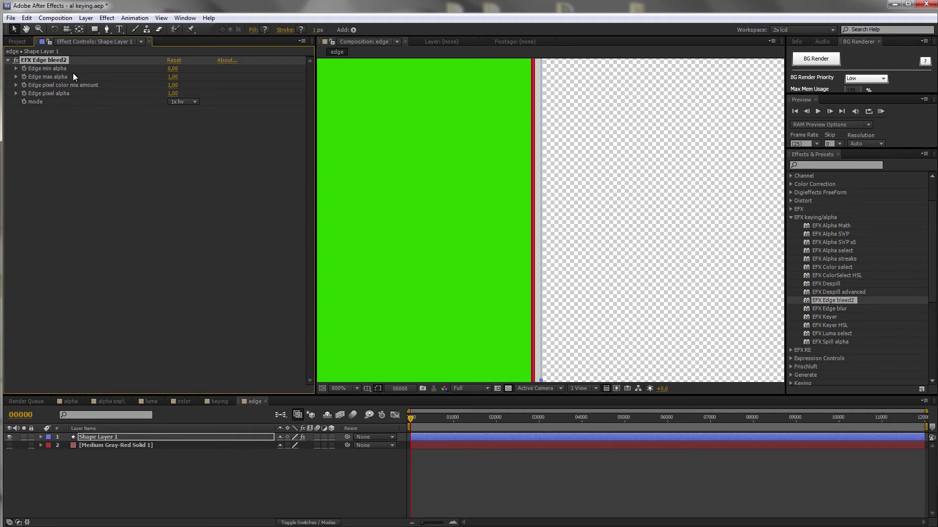
left_click_drag(164, 77, 192, 77)
mouse_move(172, 72)
left_mouse_down()
mouse_move(181, 69)
mouse_move(171, 69)
left_mouse_up()
mouse_move(174, 77)
left_mouse_down()
mouse_move(190, 78)
mouse_move(179, 77)
left_mouse_up()
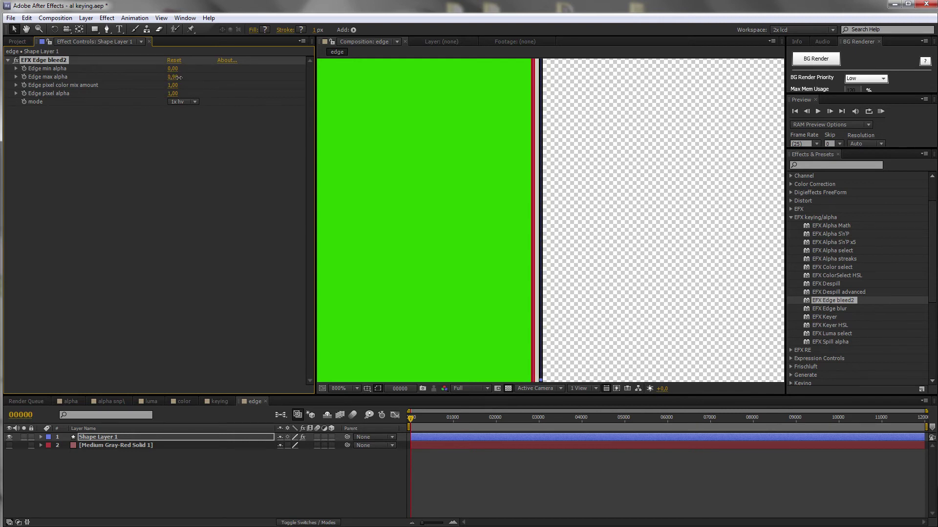
Inspect the shape's edge with Edge max alpha at 0.92, and restore the value to 1.00
scroll(523, 224, "up", 1)
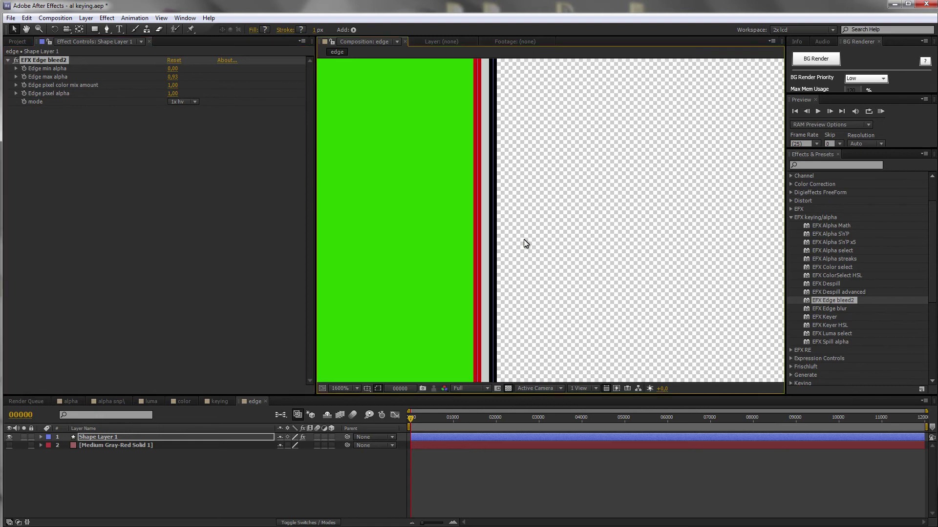
scroll(510, 238, "up", 1)
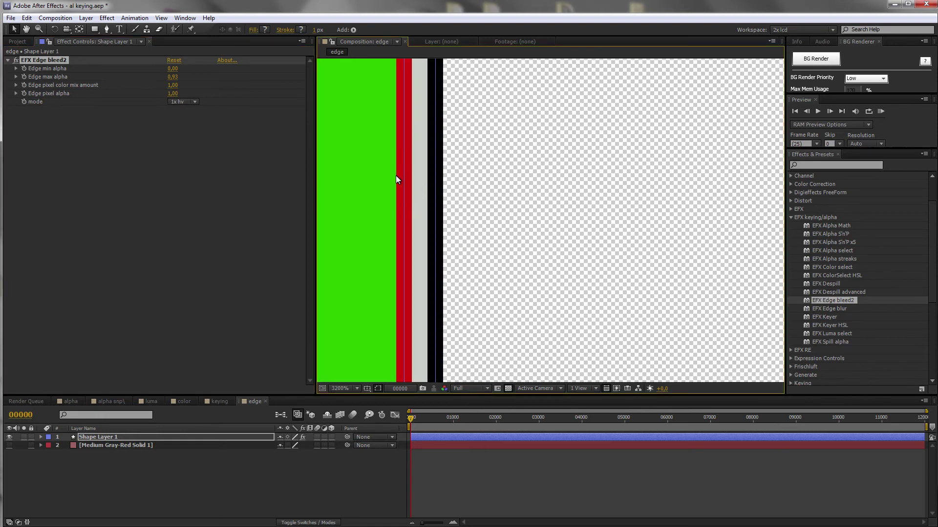
left_click_drag(174, 77, 170, 77)
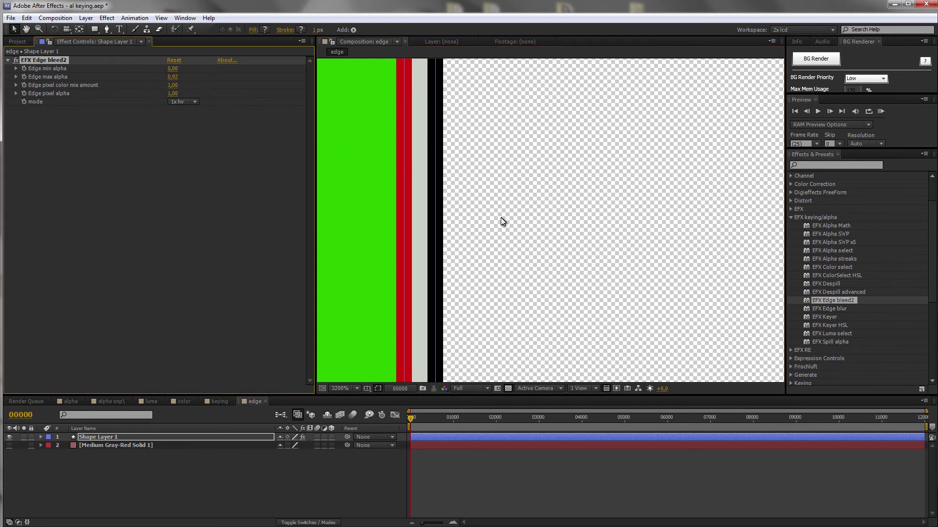
left_click_drag(171, 77, 189, 75)
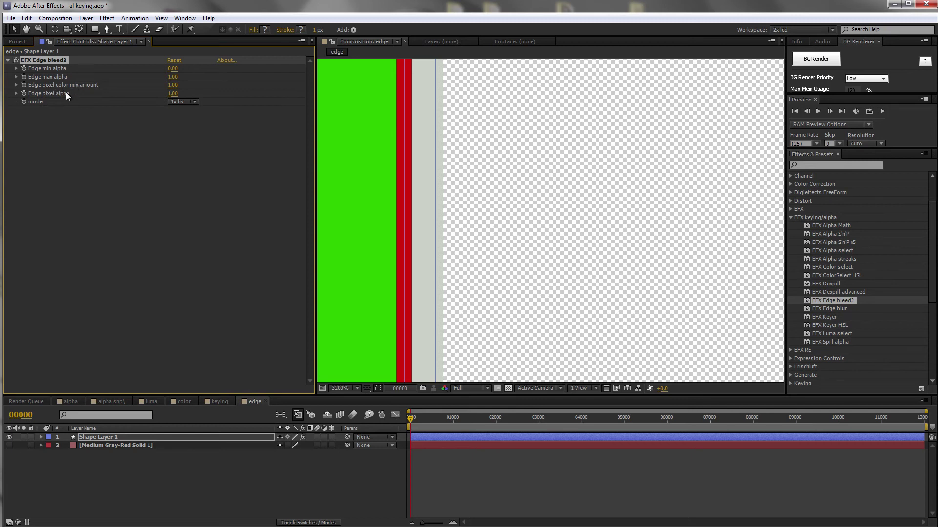
Try a lower Edge pixel color mix amount on the shape and restore it to 1.00
left_click_drag(173, 85, 134, 92)
left_click_drag(134, 93, 175, 92)
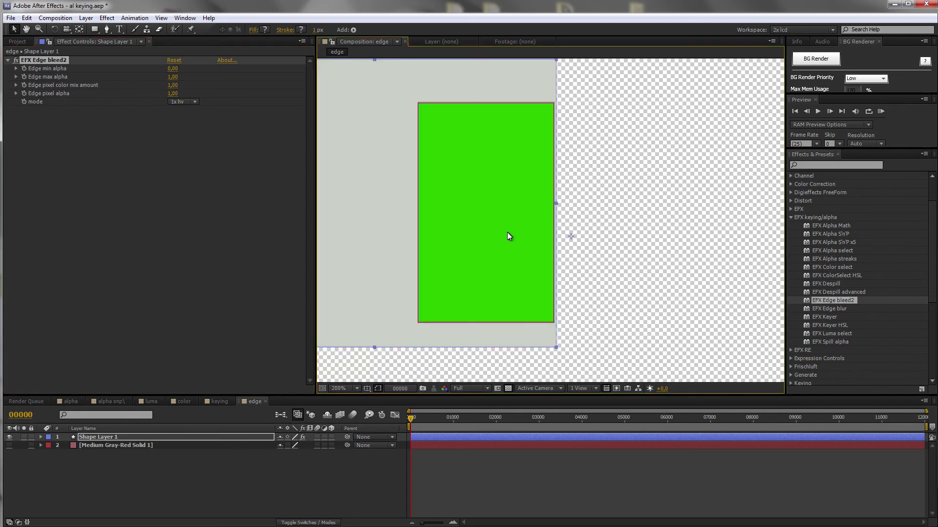
scroll(520, 229, "up", 2)
scroll(553, 227, "up", 1)
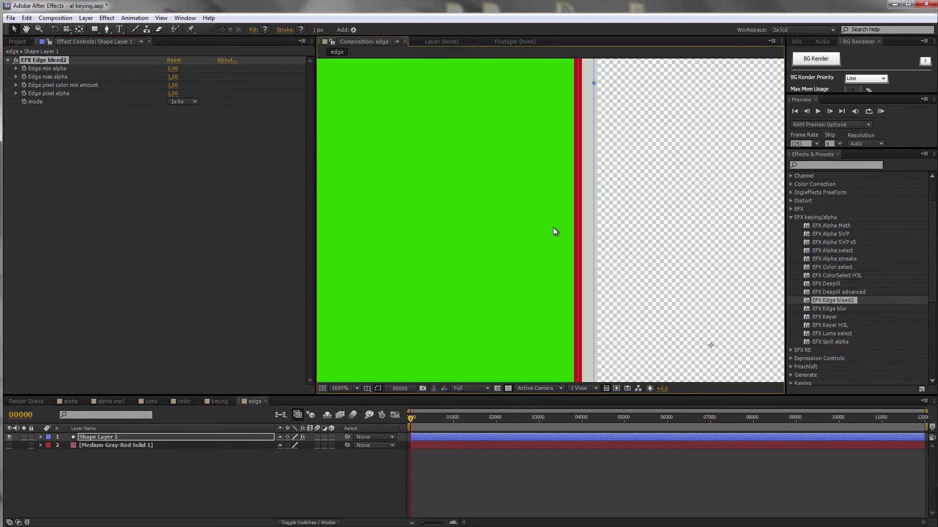
Expose the Edge pixel alpha range for Shape Layer 1 and inspect the shape's outer edge up close
left_click(17, 93)
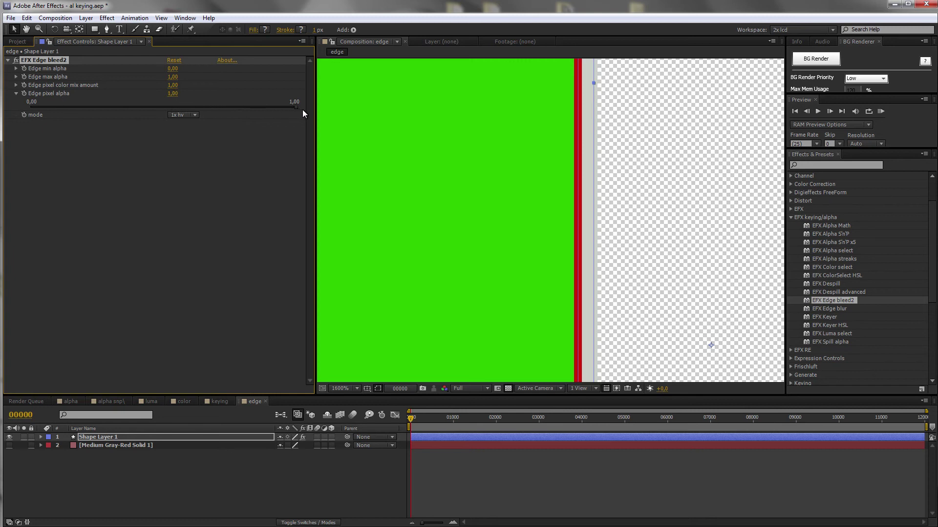
scroll(527, 303, "down", 4)
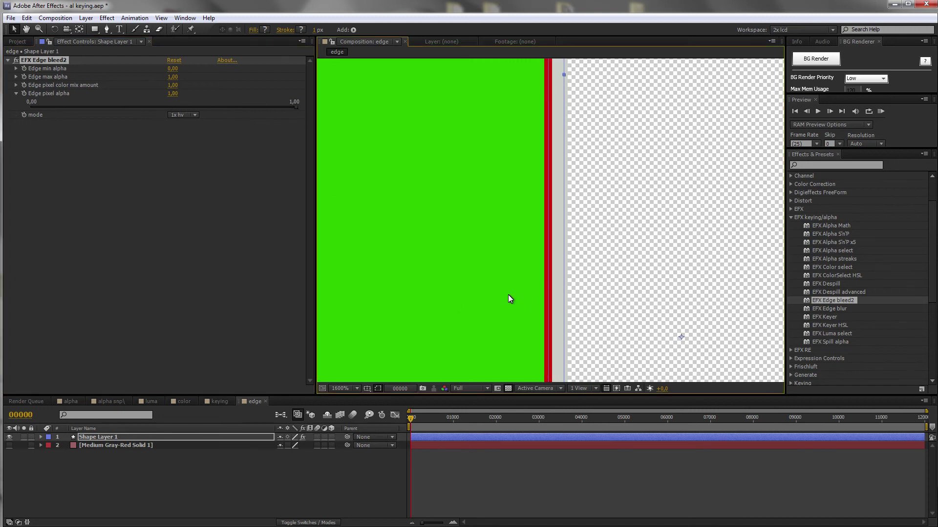
scroll(513, 293, "up", 2)
scroll(535, 301, "up", 3)
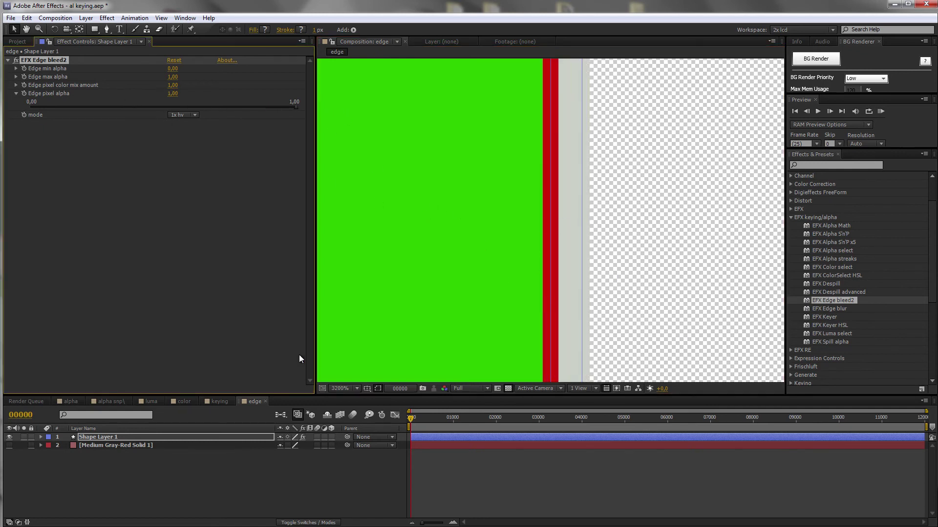
In the keying composition, inspect the portrait's ear edge and expose the Edge pixel alpha range of EFX Edge bleed2
left_click(180, 402)
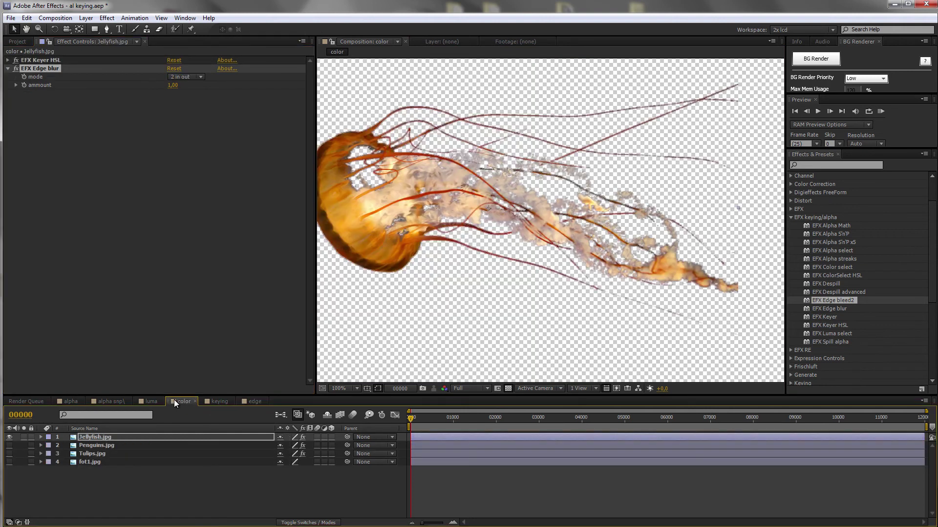
left_click(215, 401)
scroll(504, 271, "up", 1)
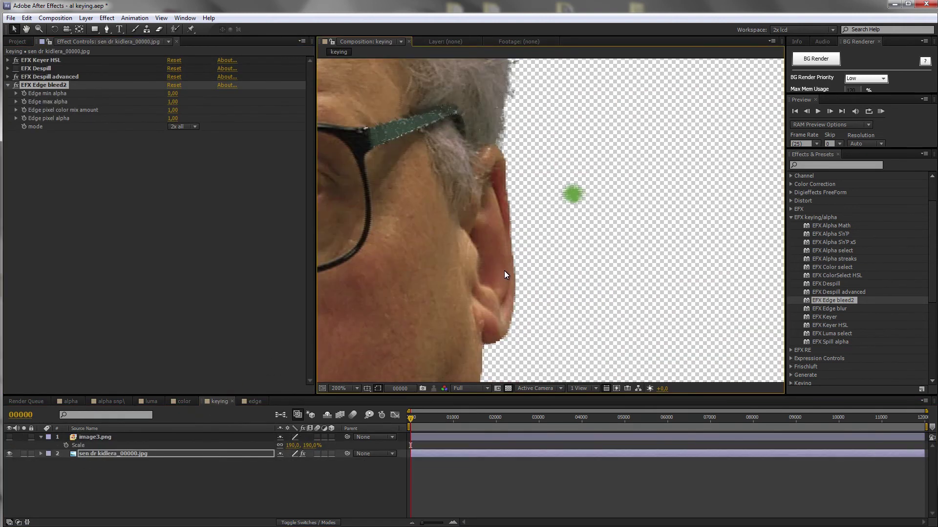
scroll(479, 250, "up", 2)
scroll(487, 226, "down", 1)
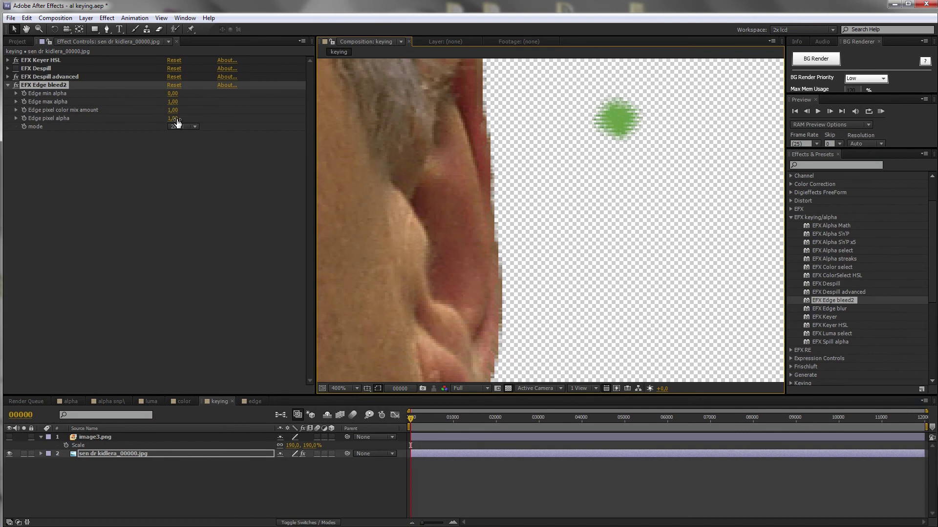
left_click(17, 119)
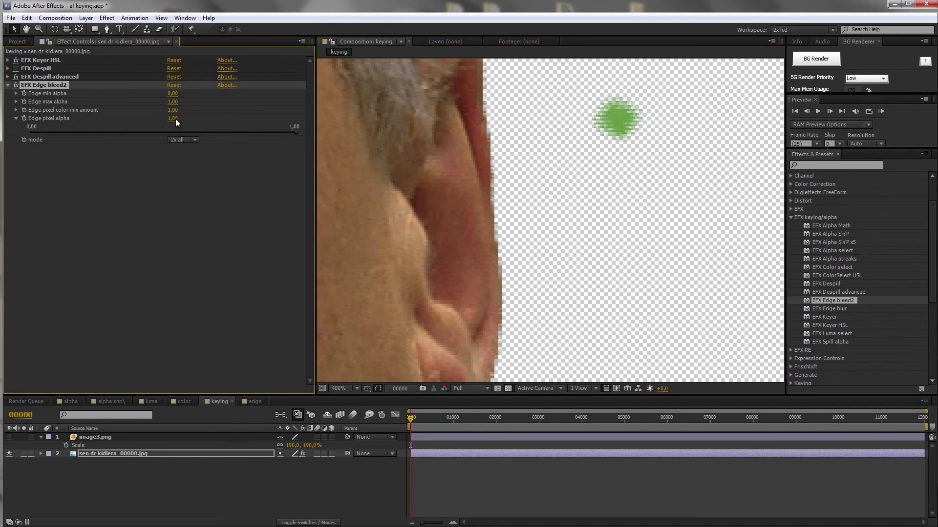
Try different Edge pixel alpha values across the full range on the portrait and return to 1.00
left_click_drag(192, 127, 324, 148)
left_click_drag(234, 128, 7, 127)
left_click_drag(165, 130, 329, 132)
scroll(440, 169, "down", 3)
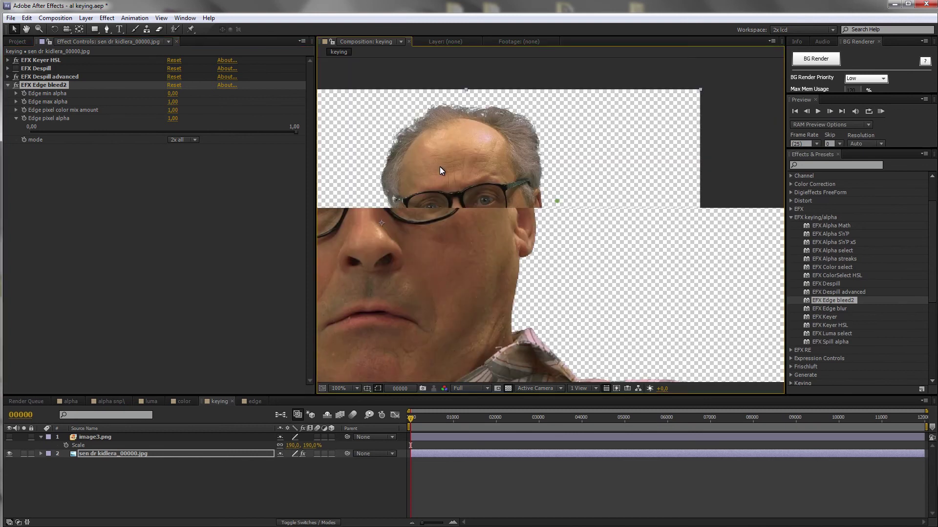
Test Edge pixel alpha on the portrait's striped shirt shoulder, undo the trial, and set it to about 0.25
scroll(506, 287, "up", 2)
left_click_drag(584, 327, 499, 196)
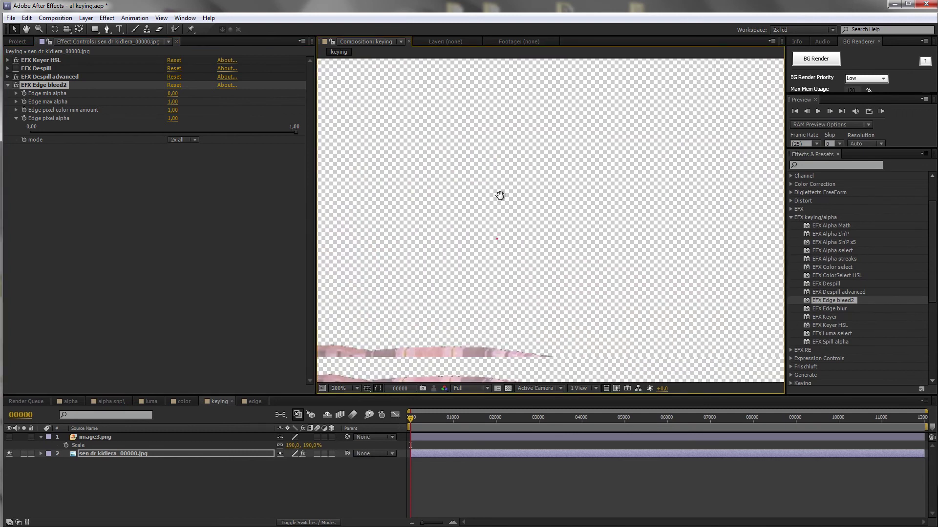
left_click_drag(183, 121, 296, 135)
key("ctrl+z")
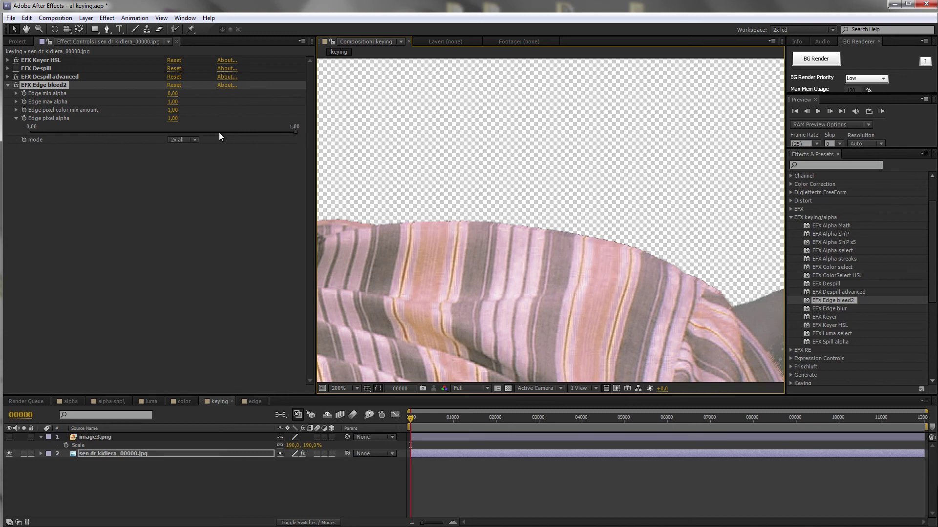
left_click_drag(91, 133, 97, 134)
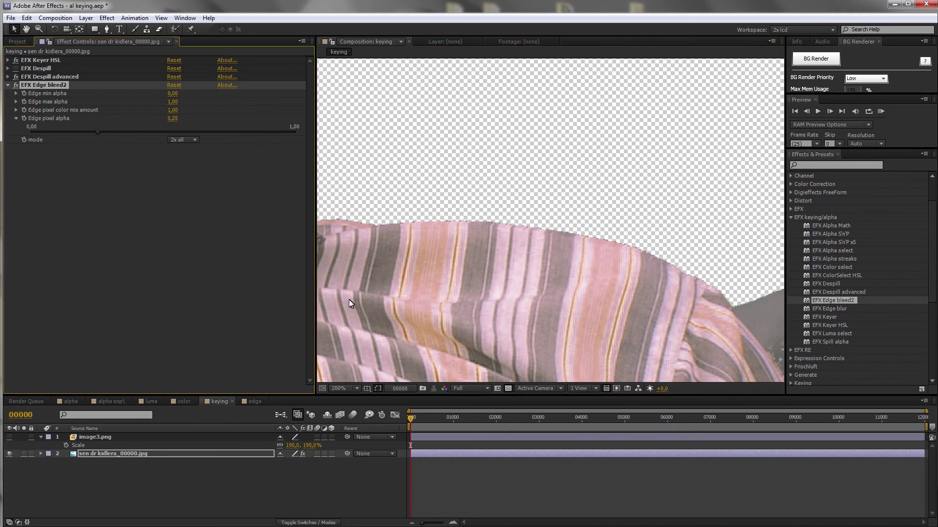
In the edge composition, disable EFX Edge bleed2 on Shape Layer 1 and apply EFX Edge blur in 1 out mode
left_click(253, 402)
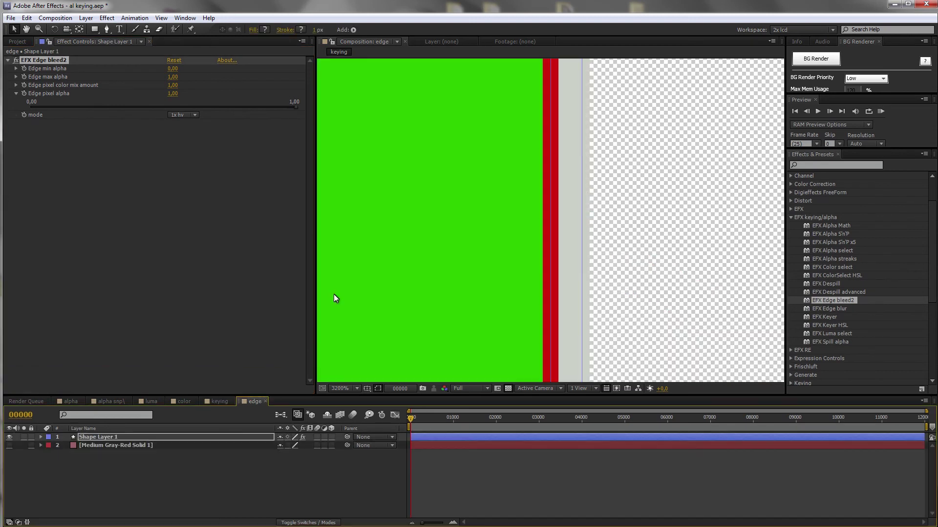
left_click(8, 60)
left_click_drag(828, 309, 222, 437)
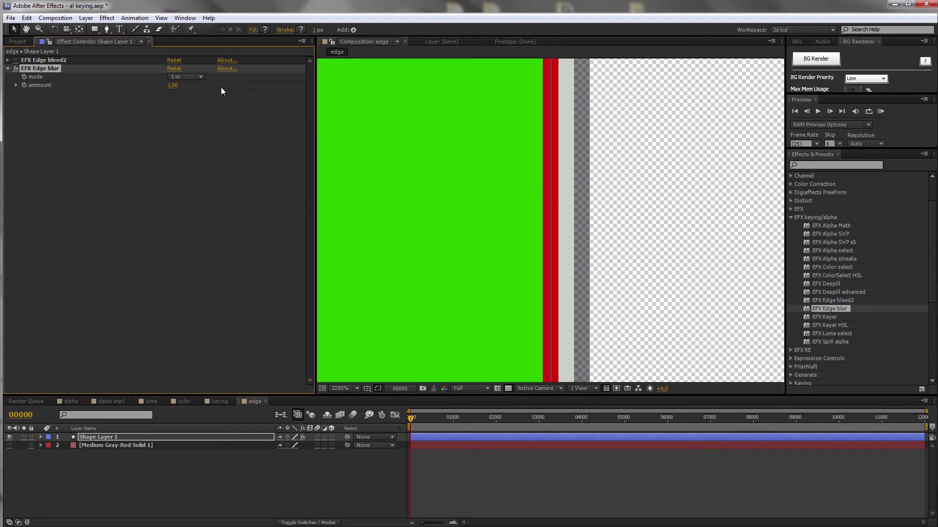
left_click(187, 77)
left_click(198, 99)
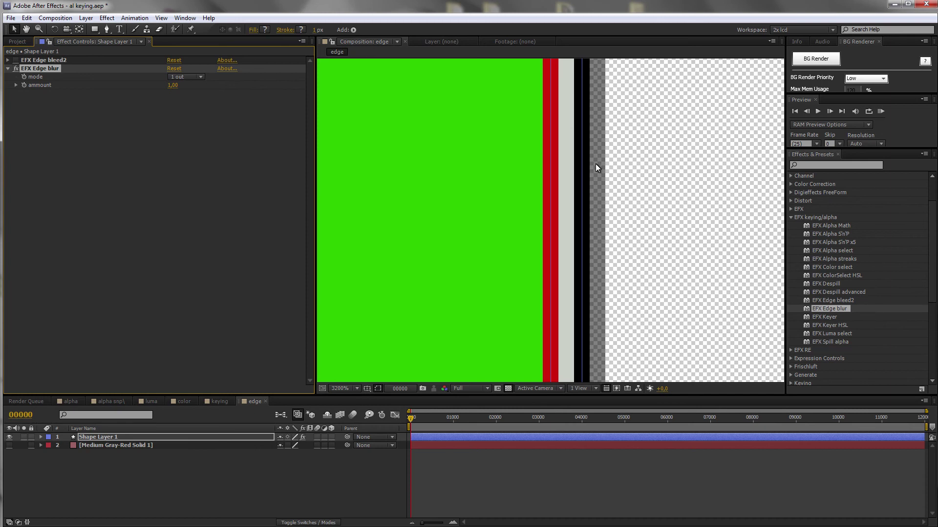
Try the 2 in out, 2 in and 2 out modes of EFX Edge blur, then set the mode to 4 in out
left_click(202, 78)
left_click(196, 109)
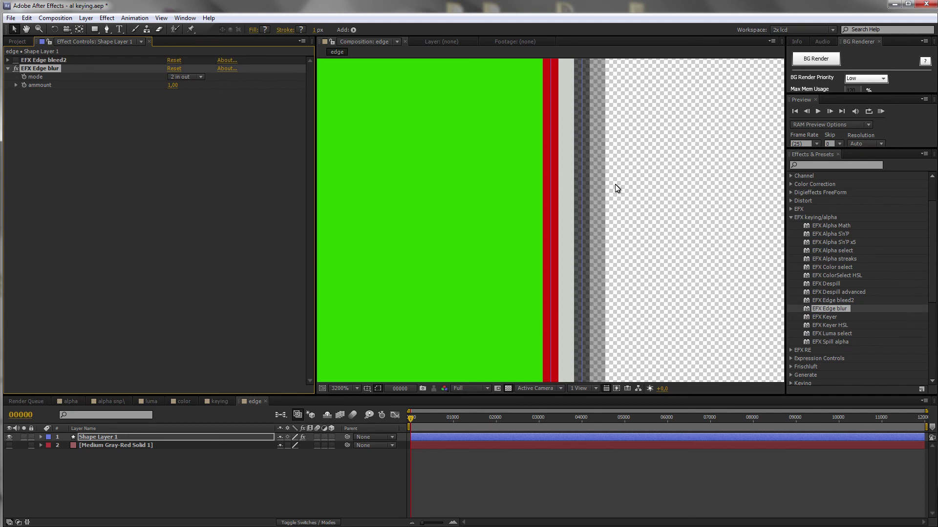
left_click(191, 77)
left_click(200, 119)
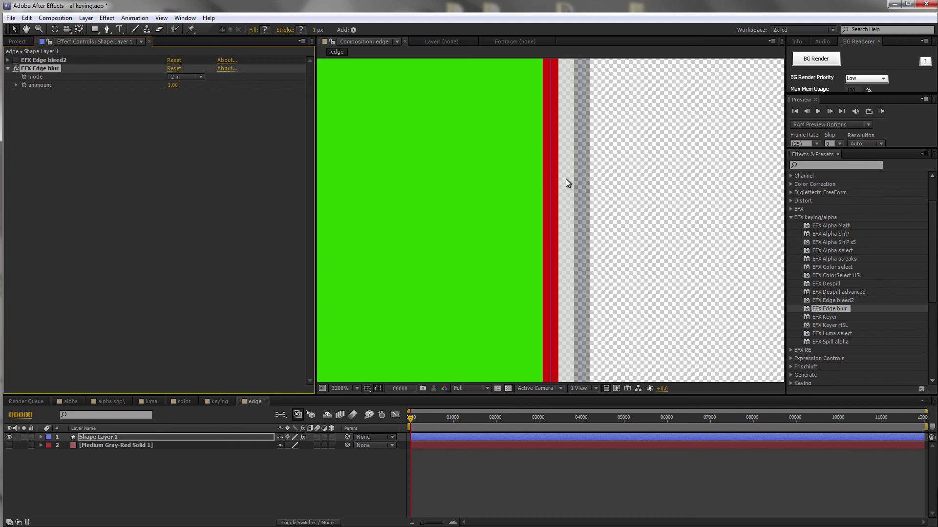
left_click(198, 77)
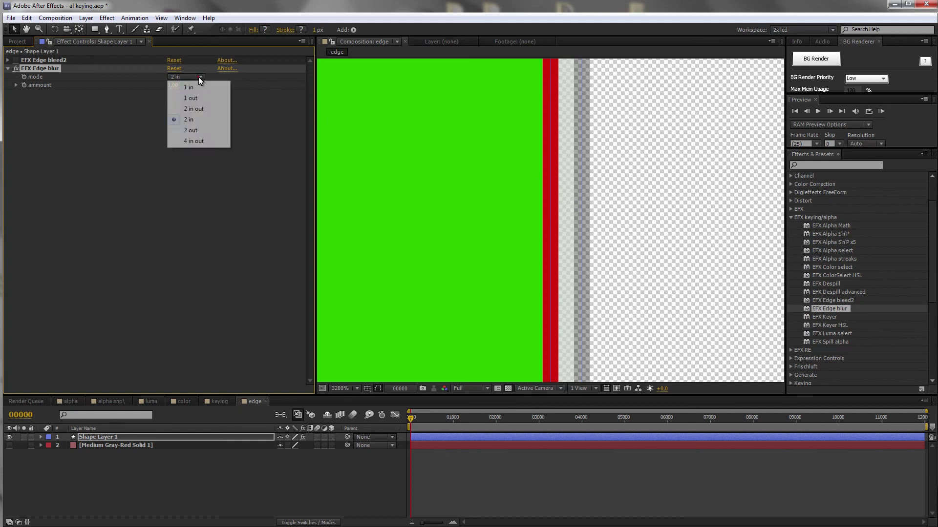
left_click(198, 130)
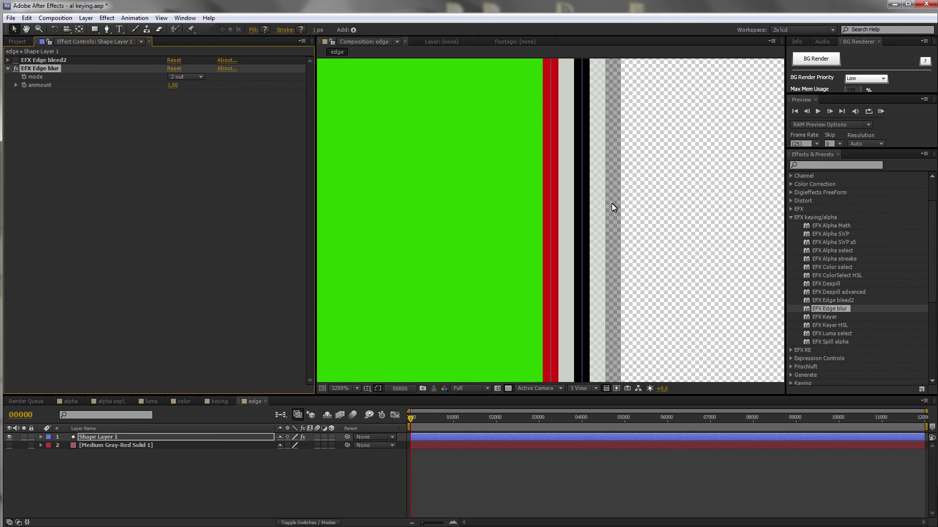
left_click(190, 77)
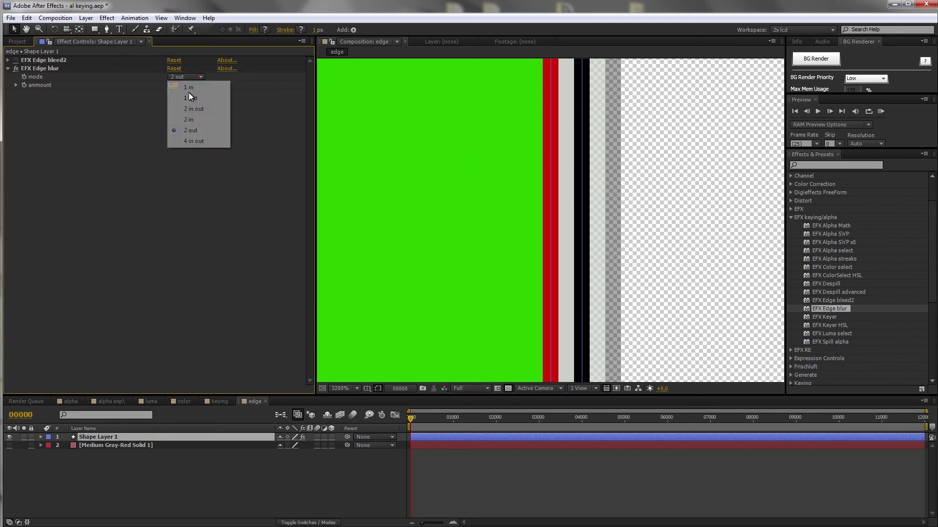
left_click(212, 142)
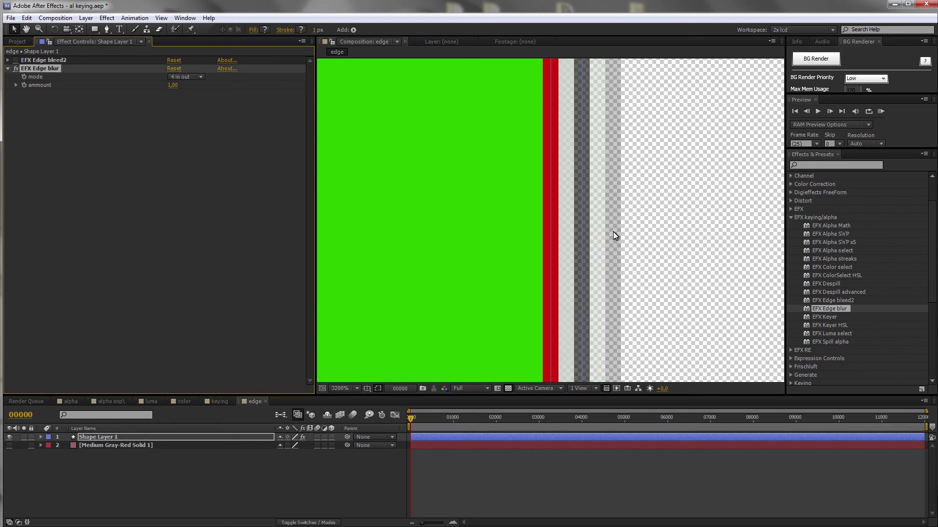
Examine the softened edge of Shape Layer 1 at several magnifications and toggle EFX Edge blur for comparison
key("comma")
key("comma")
key("comma")
key("period")
key("period")
key("period")
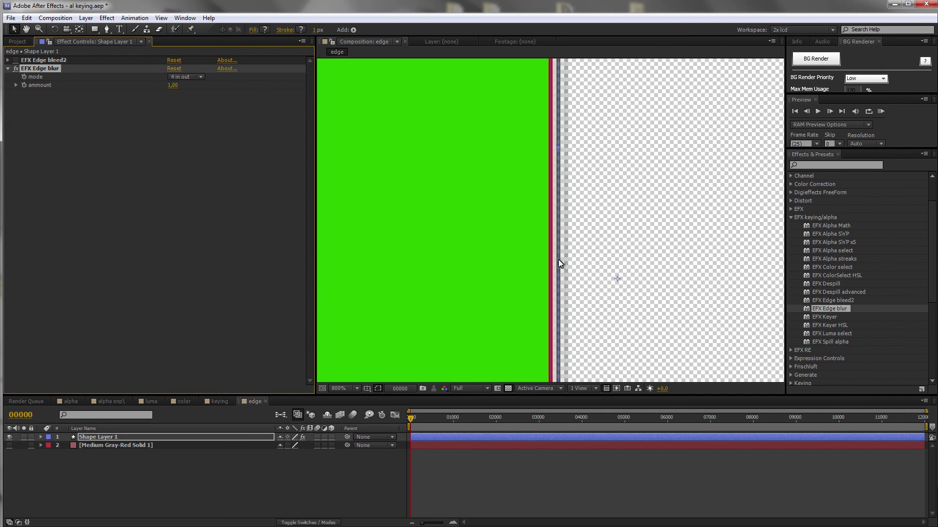
key("comma")
key("comma")
key("period")
key("period")
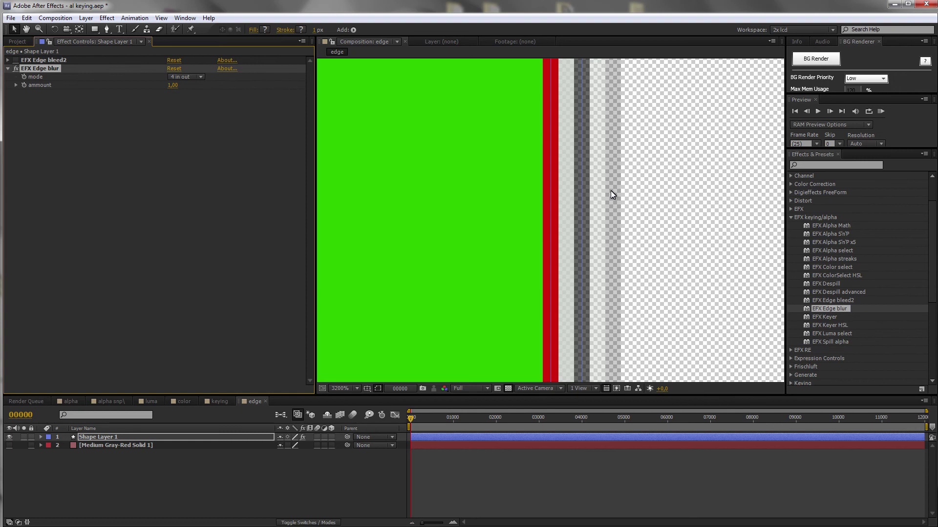
left_click(15, 68)
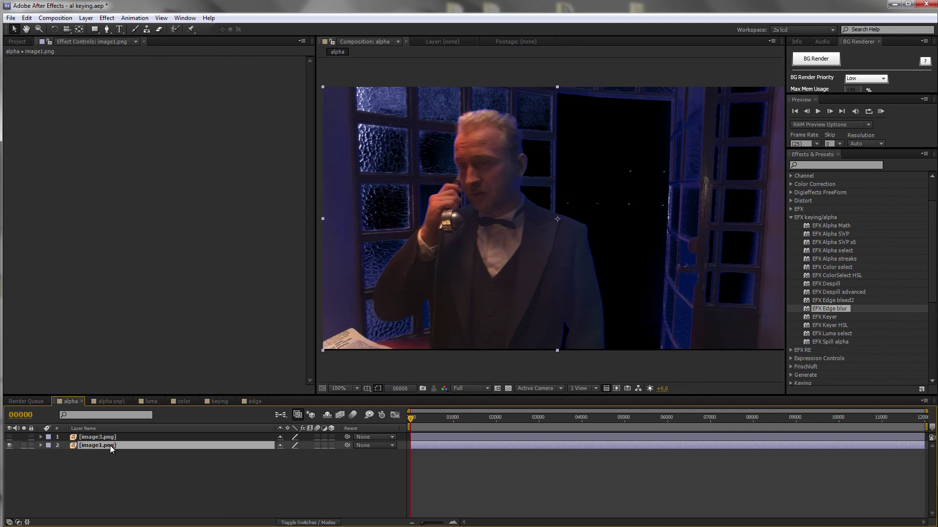
In the alpha composition, duplicate the image1.png layer, hide the lower copy, and apply EFX Spill alpha to the upper copy
key("ctrl+d")
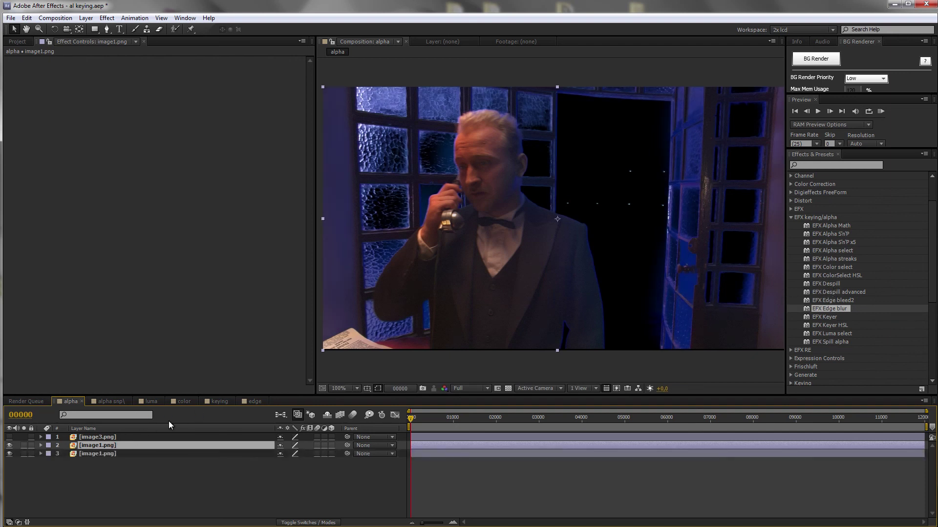
left_click(9, 453)
left_click_drag(830, 342, 531, 247)
Sample the bright blue backdrop around the man as the Screen color of EFX Spill alpha
key("period")
left_click_drag(621, 229, 544, 232)
scroll(543, 233, "down", 1)
scroll(544, 233, "up", 1)
left_click_drag(385, 229, 509, 222)
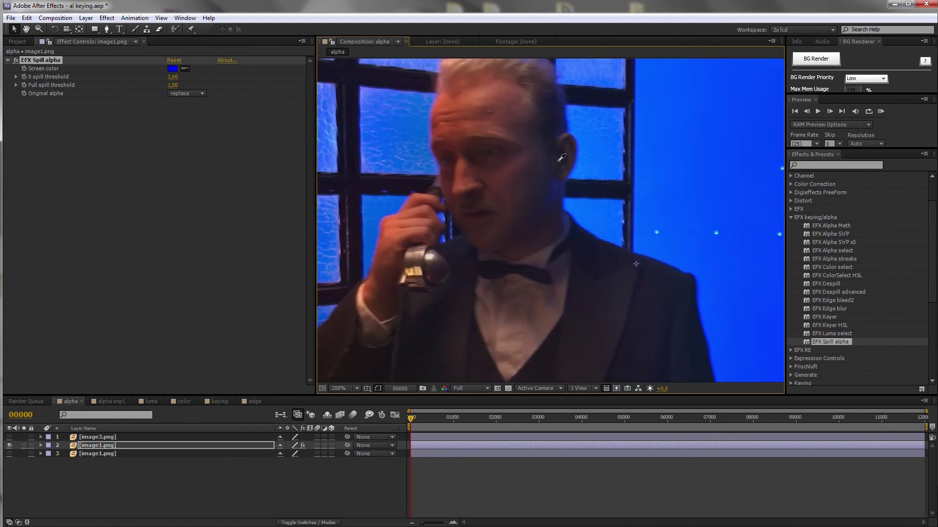
left_click_drag(620, 239, 587, 236)
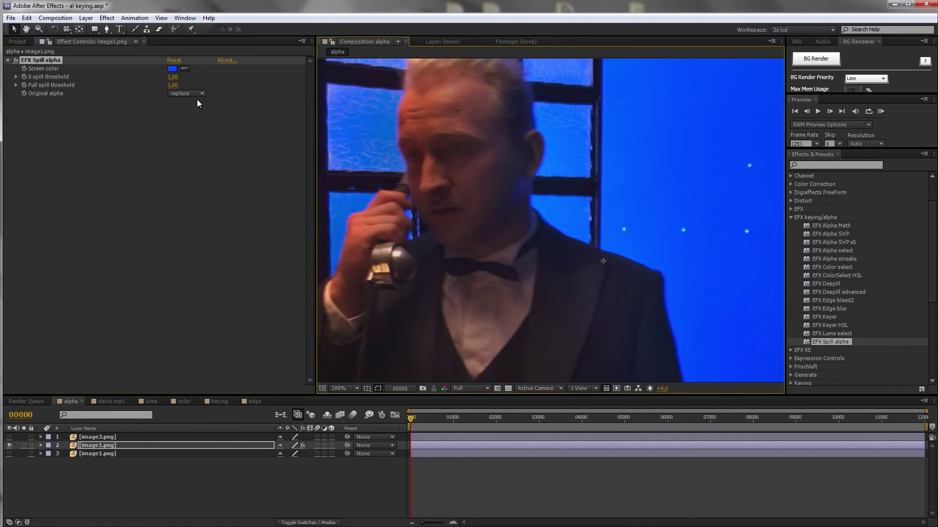
Set EFX Spill alpha's 0 spill threshold to 0.37 and Full spill threshold to 0.34 to isolate the blue spill
left_click(16, 77)
left_click(16, 98)
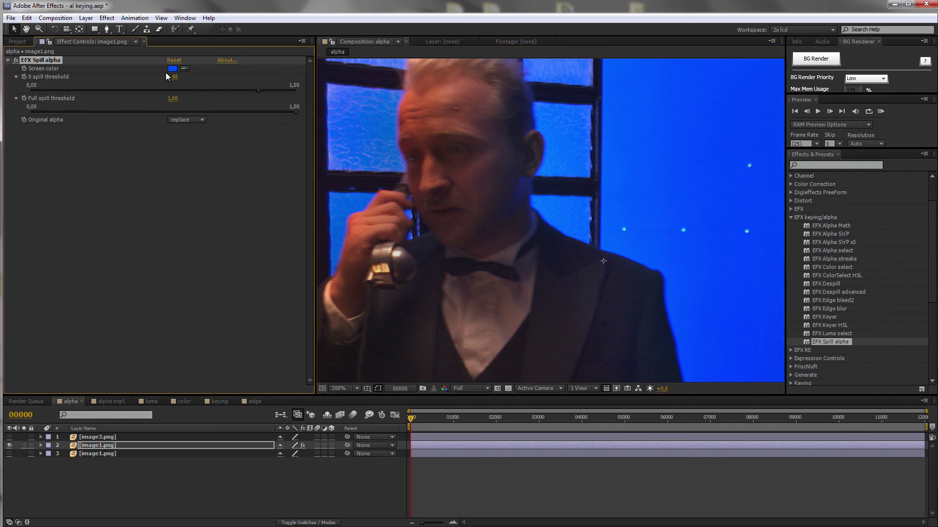
left_click_drag(180, 91, 122, 112)
left_click_drag(570, 162, 500, 141)
scroll(644, 194, "down", 2)
scroll(630, 197, "up", 1)
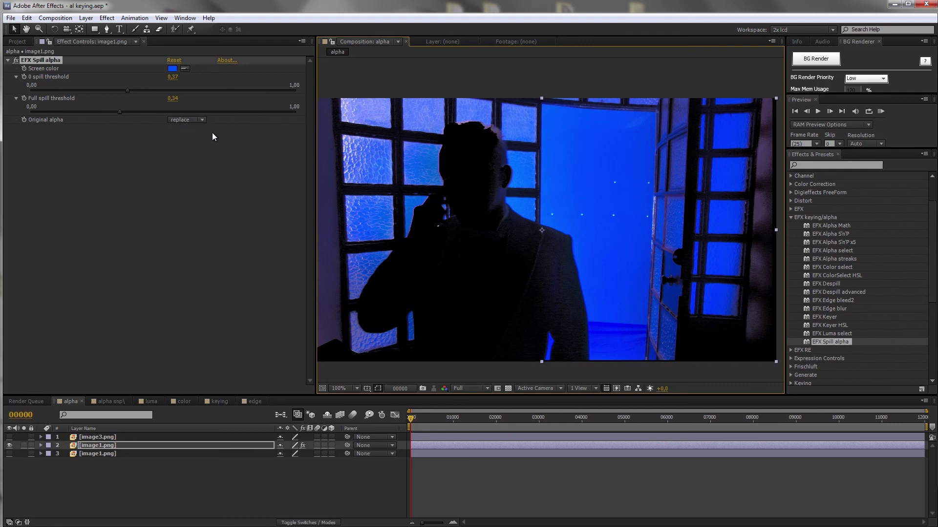
Set EFX Spill alpha's Original alpha to A*B, inspect the isolated spill, and show the lower image1.png layer
left_click(193, 120)
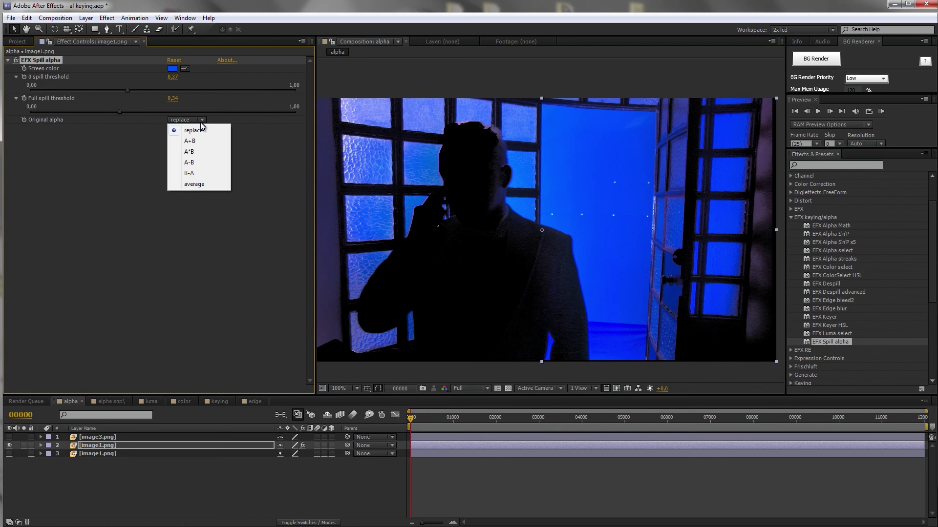
left_click(197, 151)
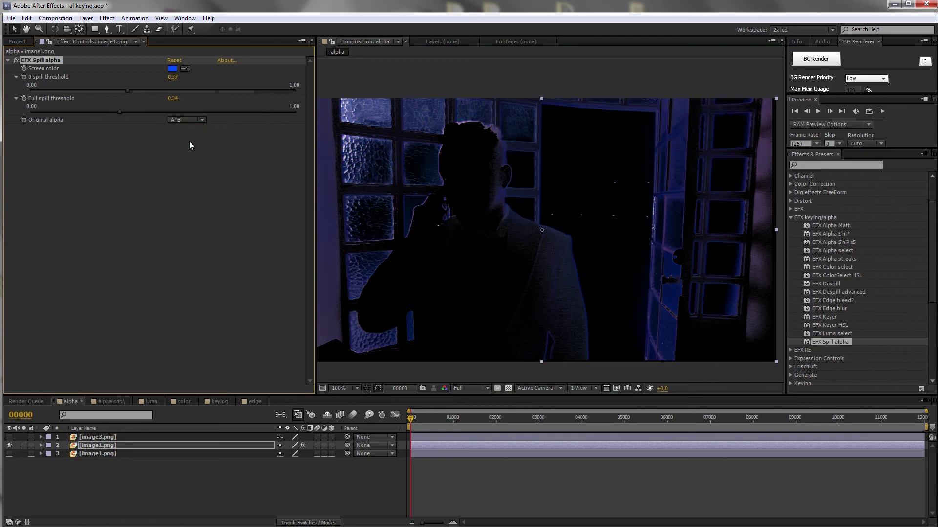
key("period")
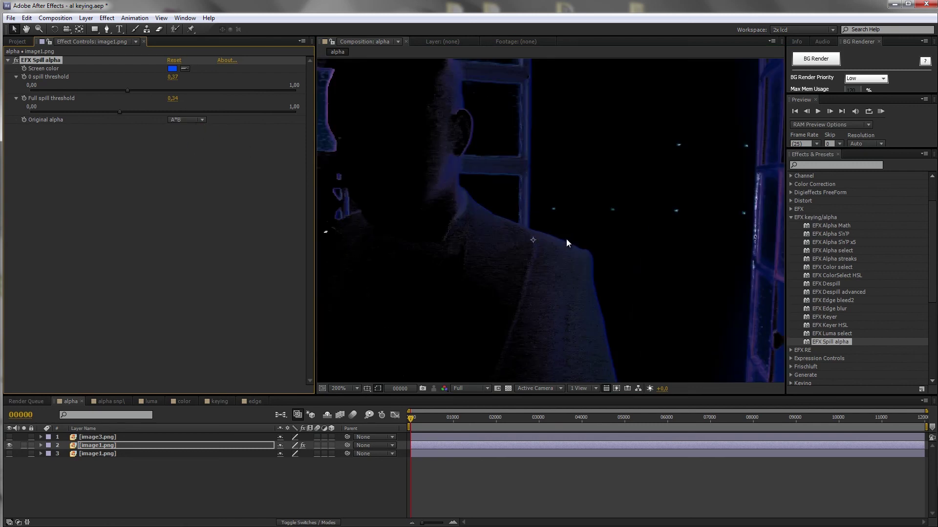
left_click_drag(629, 283, 523, 261)
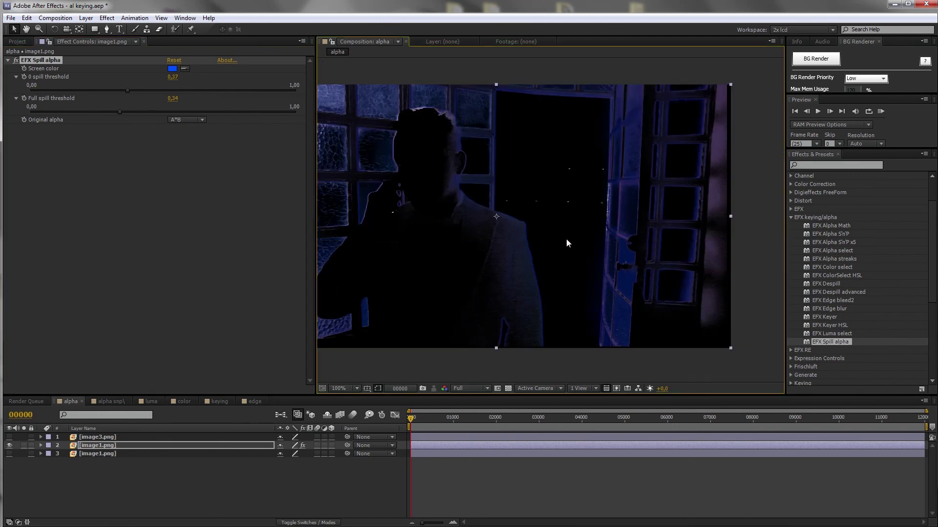
mouse_move(482, 158)
left_mouse_down()
mouse_move(404, 151)
mouse_move(486, 154)
left_mouse_up()
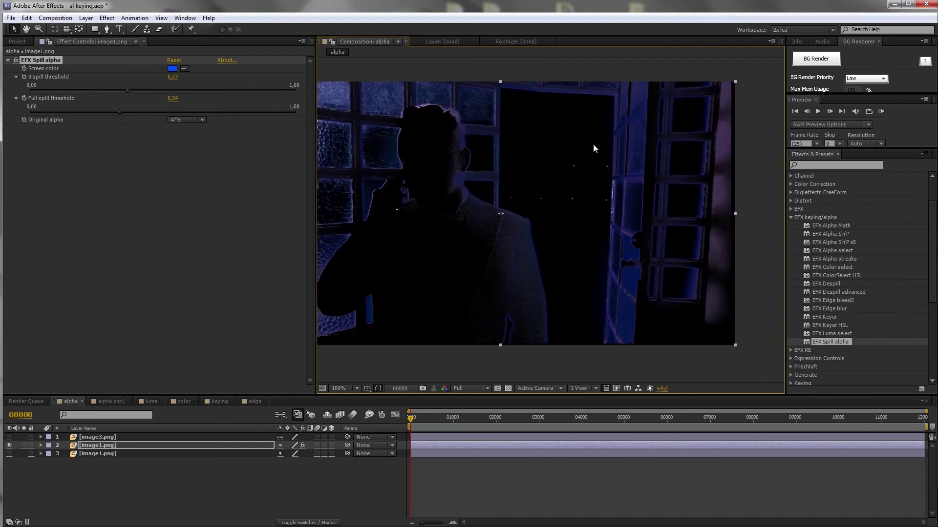
left_click(30, 450)
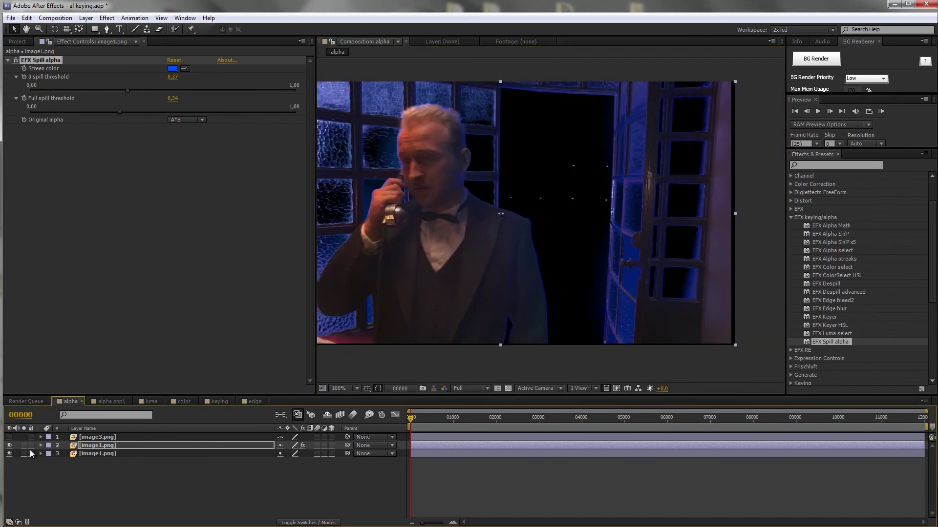
Collapse EFX Spill alpha on the upper image1.png layer and apply the Hue/Saturation color correction effect
left_click(104, 444)
left_click(8, 60)
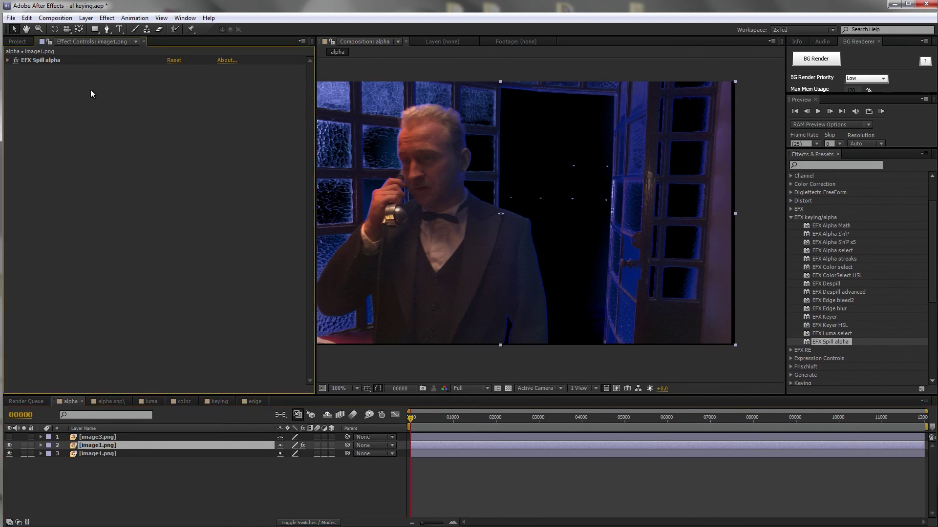
right_click(90, 90)
mouse_move(138, 187)
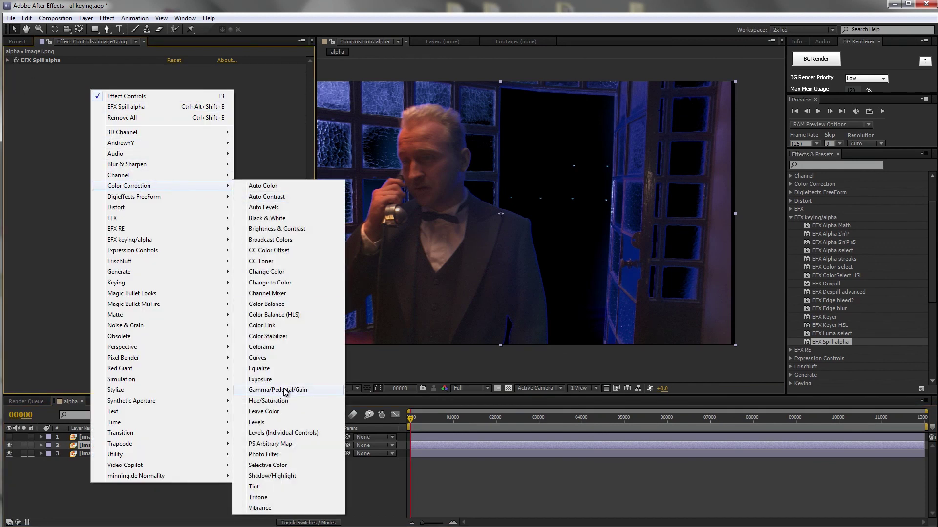
left_click(274, 400)
Set Master Hue to +47°, Master Saturation to -86 and Master Lightness to -58 on the upper image1.png layer
mouse_move(162, 158)
left_mouse_down()
mouse_move(31, 157)
mouse_move(169, 157)
left_mouse_up()
left_click_drag(179, 116, 204, 120)
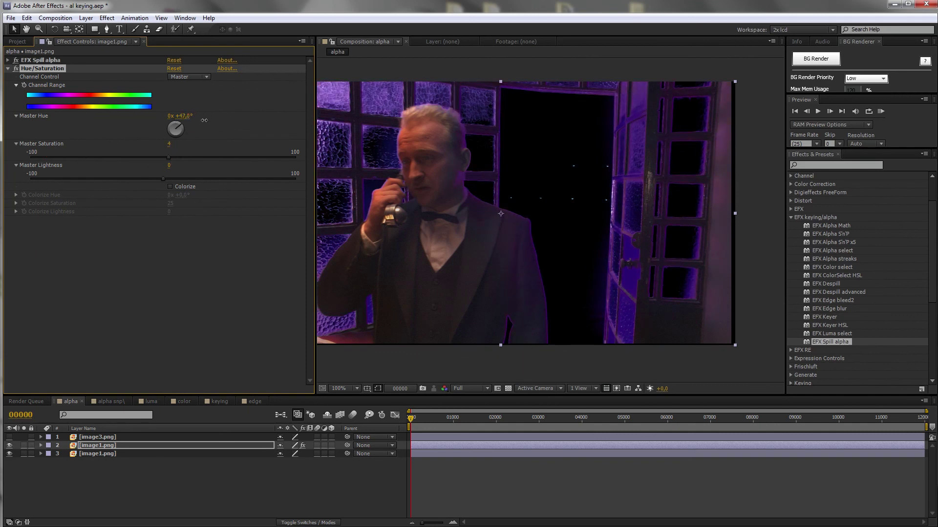
left_click_drag(133, 158, 49, 158)
left_click_drag(180, 179, 84, 182)
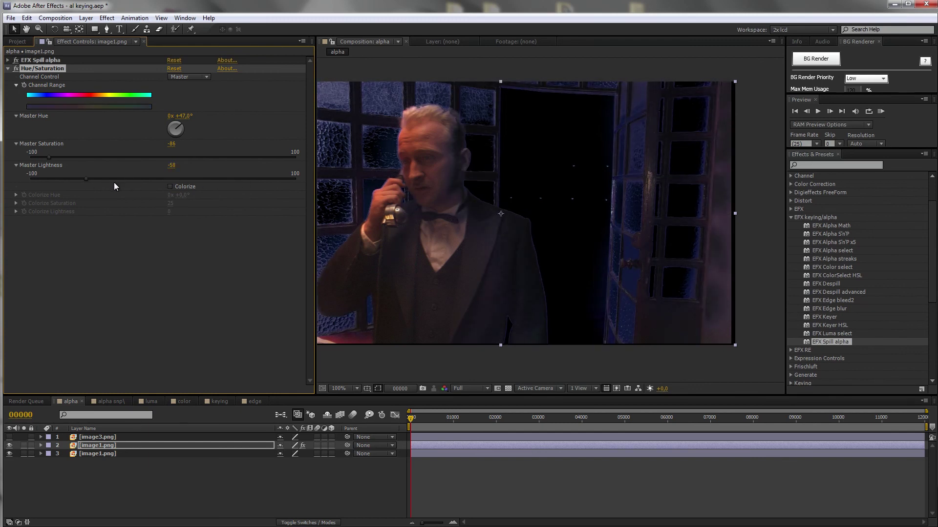